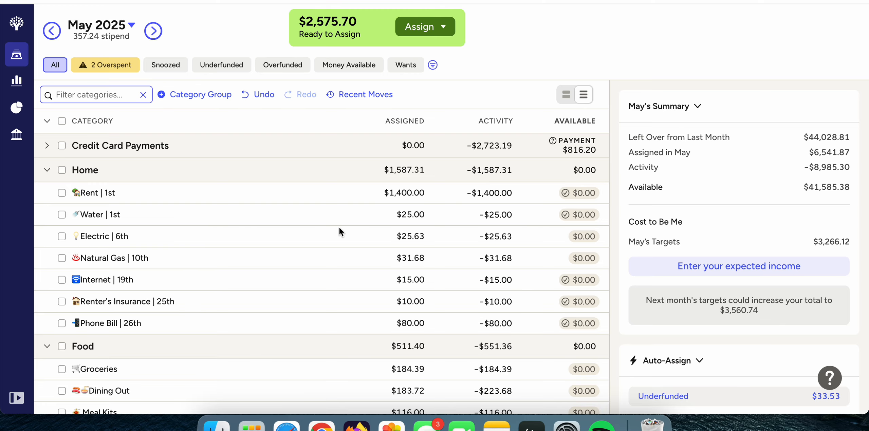
Set the May 2025 assigned amount for the overspent Fun Money category to $196.22.
scroll(339, 227, down, 10)
scroll(339, 229, up, 10)
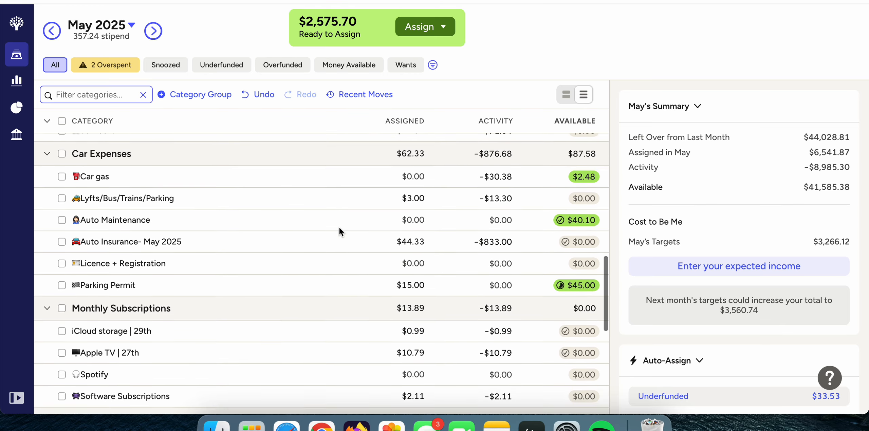
scroll(340, 230, down, 9)
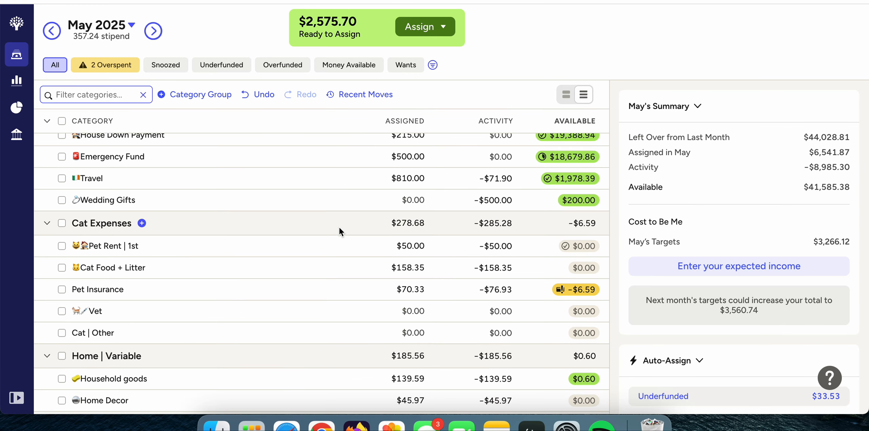
scroll(427, 255, down, 15)
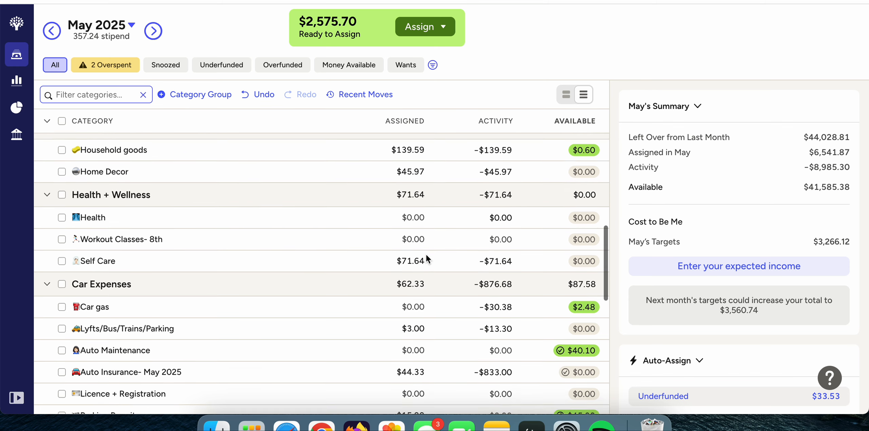
scroll(426, 254, down, 3)
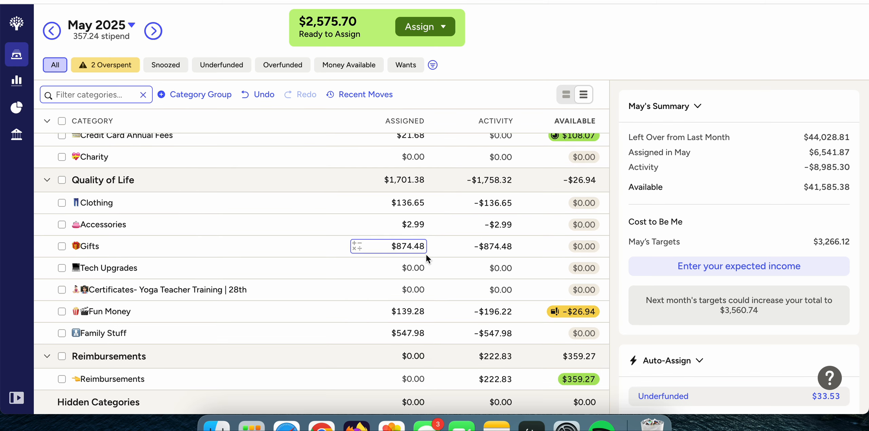
click(425, 314)
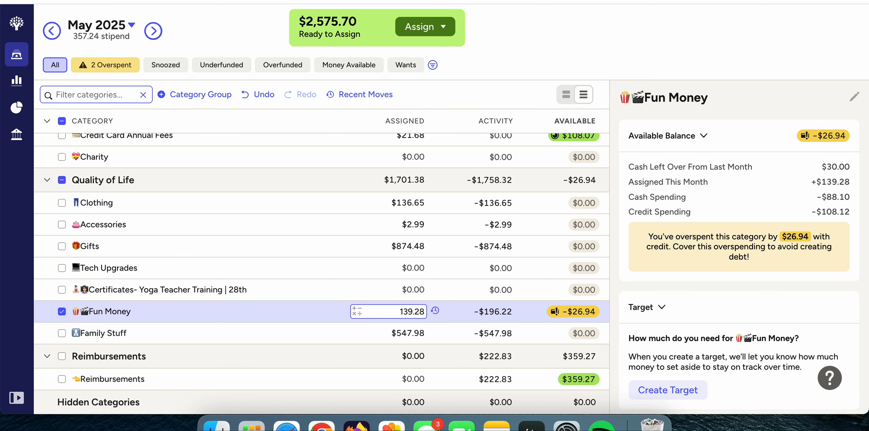
key(BackSpace)
key(BackSpace)
key(BackSpace)
key(BackSpace)
key(BackSpace)
text(96.22)
key(Return)
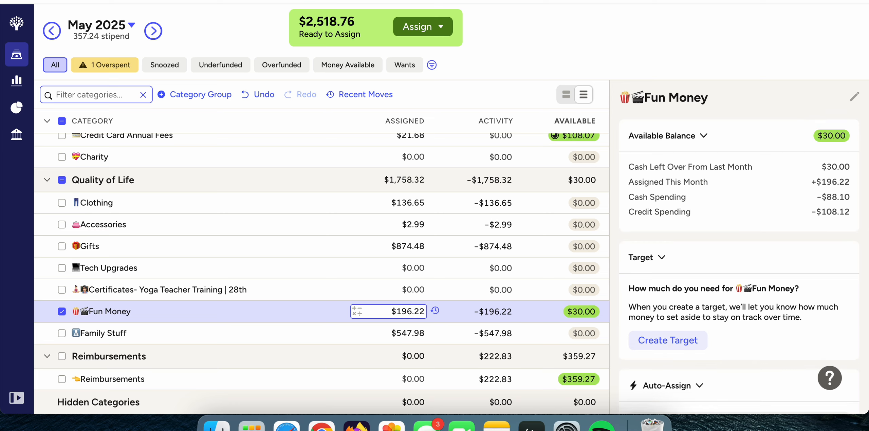
Subtract 30 from Fun Money's assigned amount and deselect the category.
click(424, 305)
click(424, 305)
text(-30.00)
key(Return)
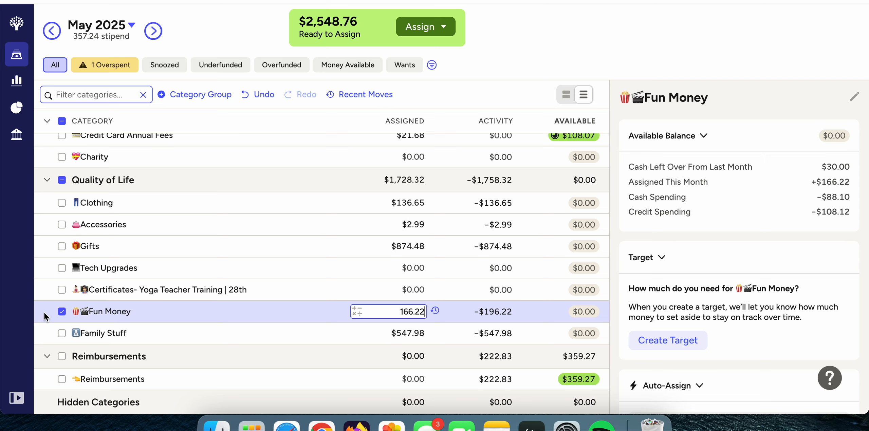
click(58, 313)
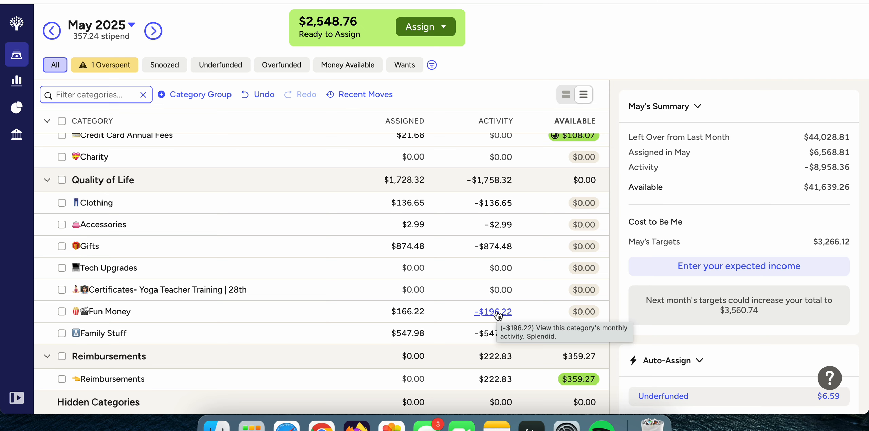
Set the May assigned amount for Pet Insurance under Cat Expenses to $76.93 and deselect the category.
scroll(438, 262, up, 3)
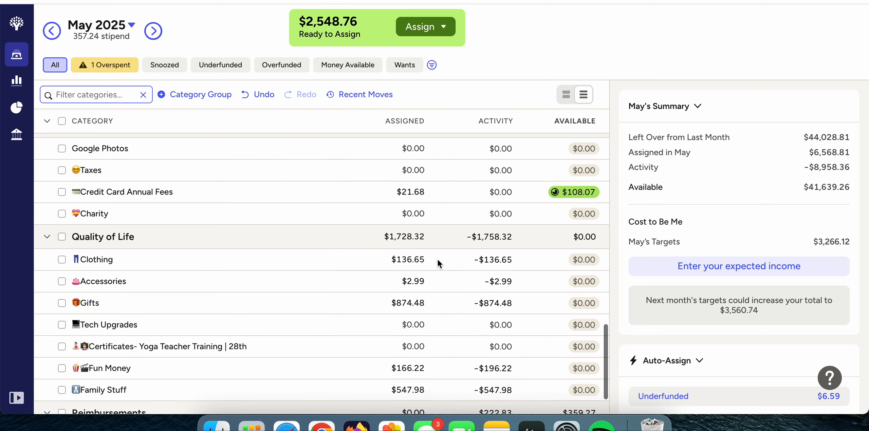
scroll(440, 261, down, 2)
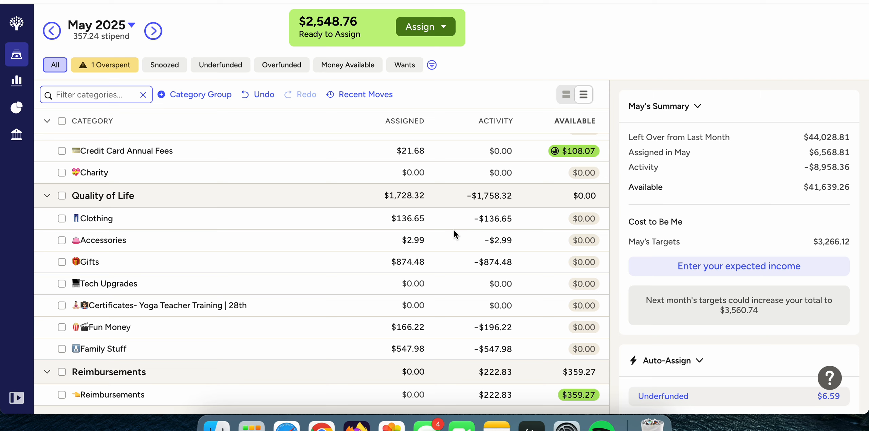
scroll(454, 232, up, 5)
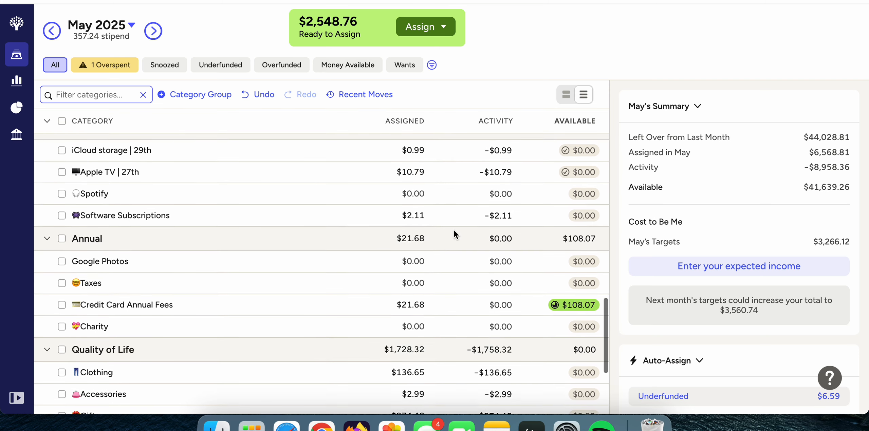
scroll(454, 230, up, 8)
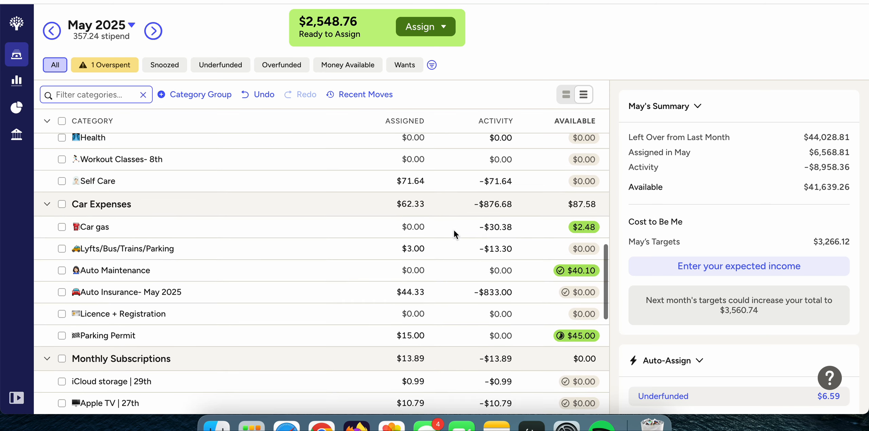
scroll(453, 230, up, 8)
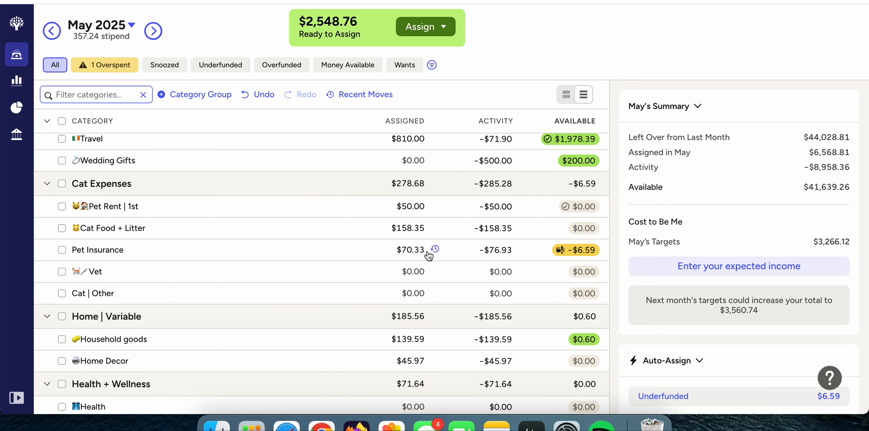
click(410, 250)
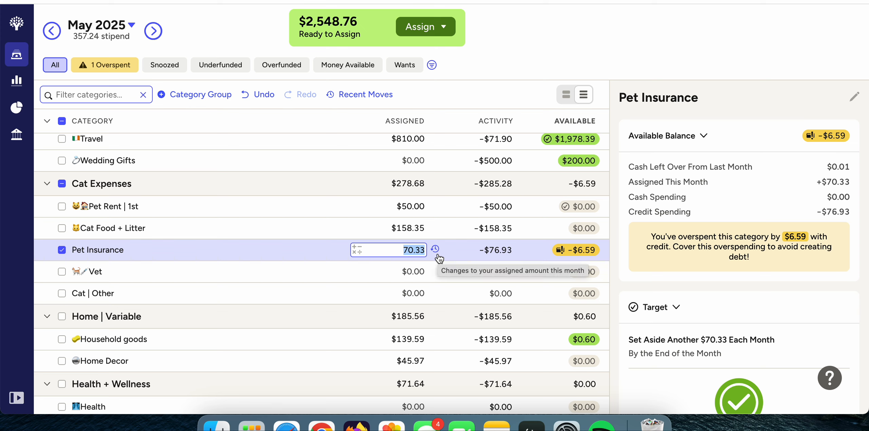
text(76)
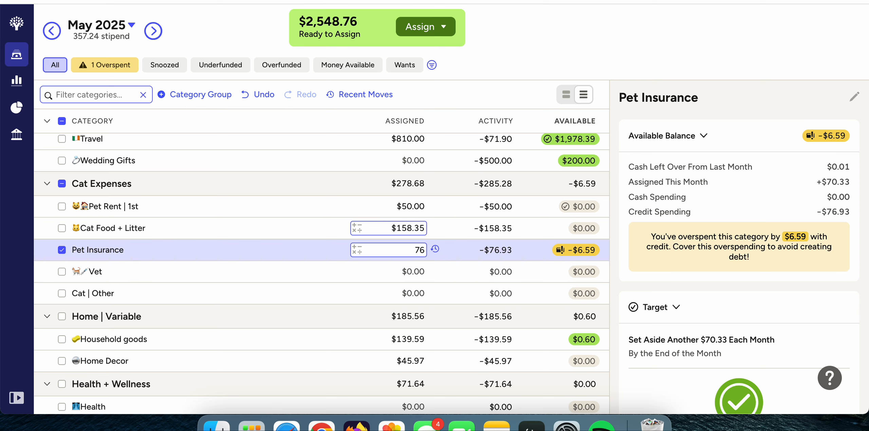
text(.93)
key(Return)
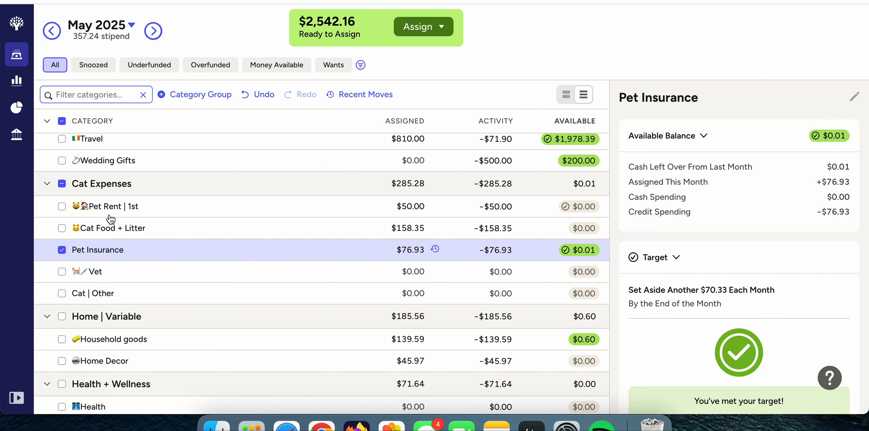
click(62, 250)
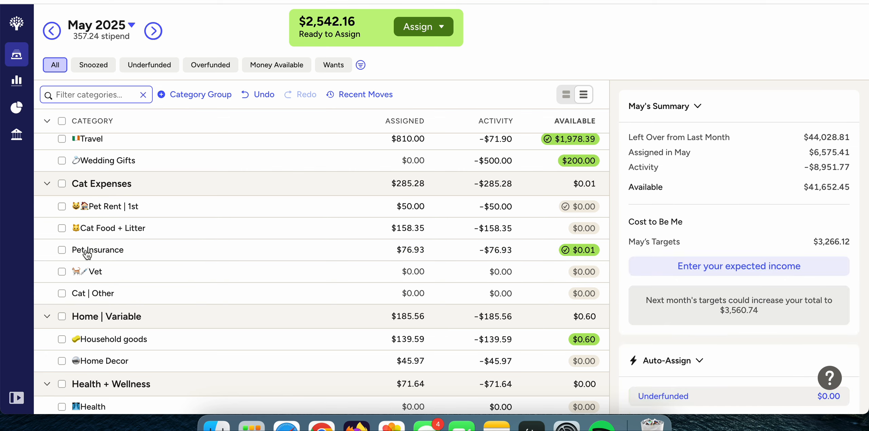
Set the assigned amount for Pet Insurance to $76.92 and deselect the category.
scroll(426, 238, up, 1)
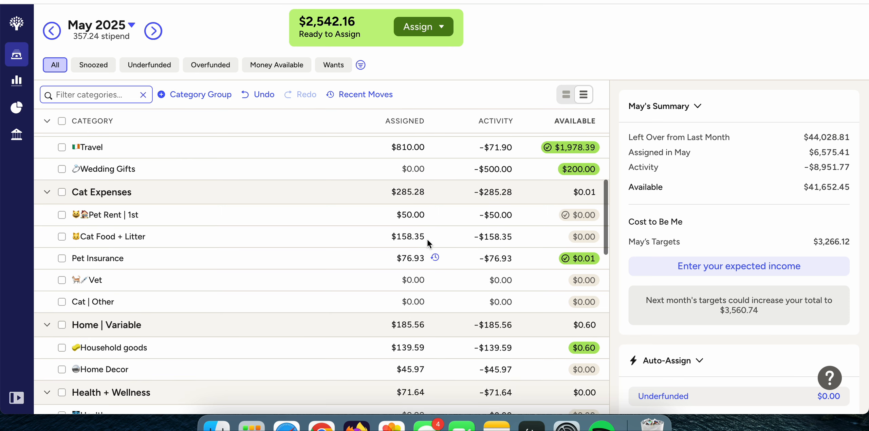
scroll(459, 250, up, 1)
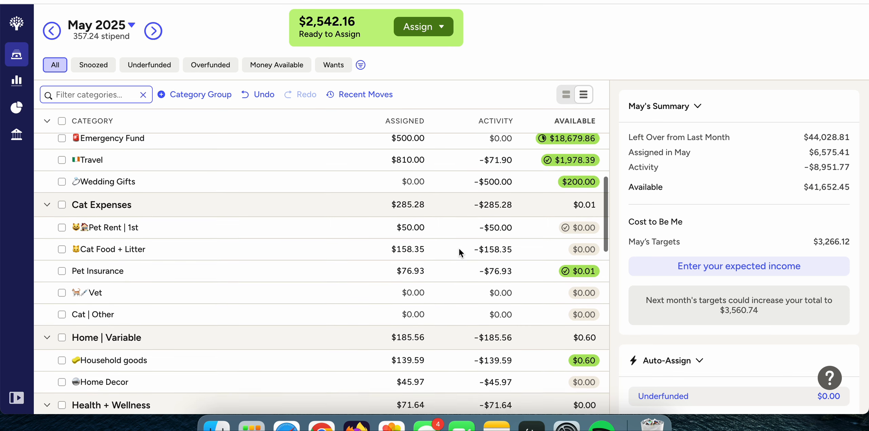
click(421, 268)
key(BackSpace)
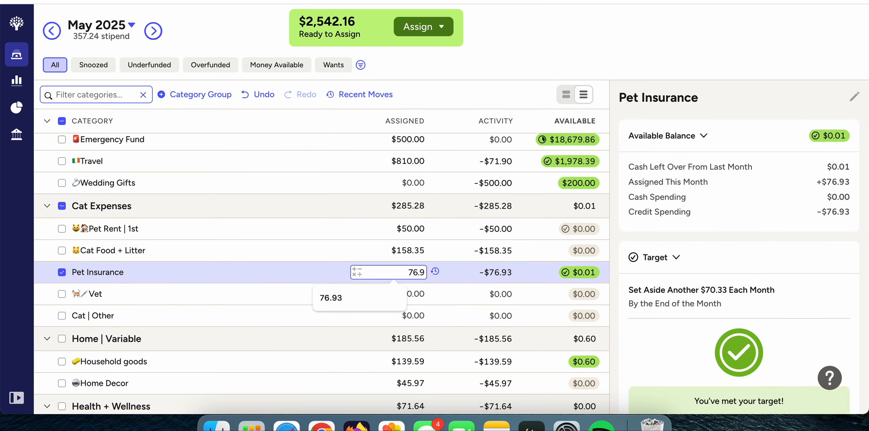
text(2)
key(Return)
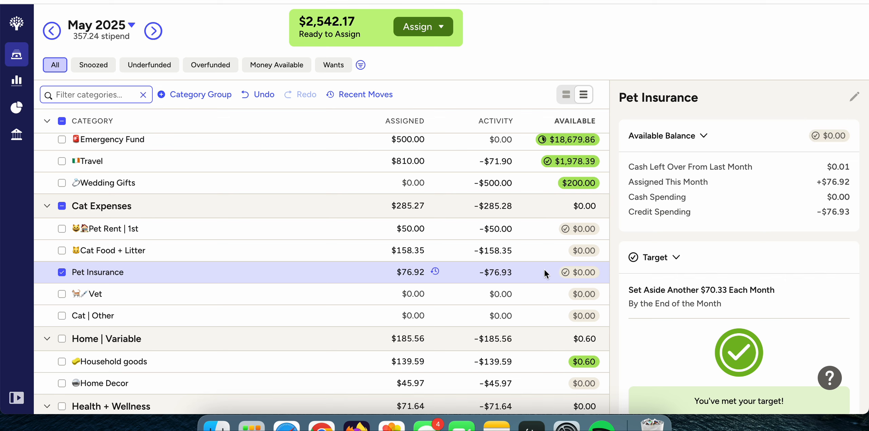
click(61, 276)
Move the available $0.60 from Household goods to Ready to Assign.
scroll(573, 287, up, 1)
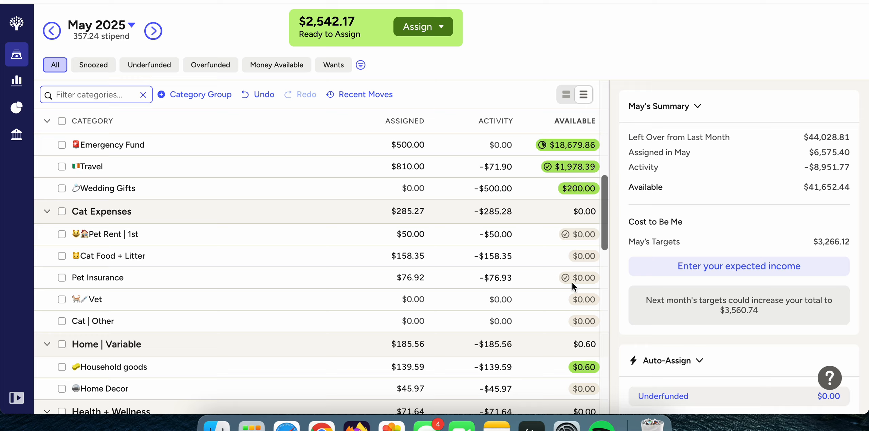
scroll(573, 286, down, 3)
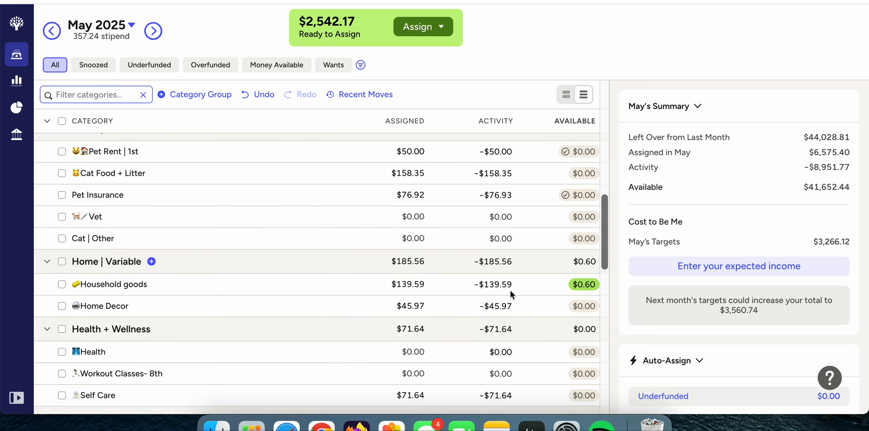
click(584, 284)
click(561, 213)
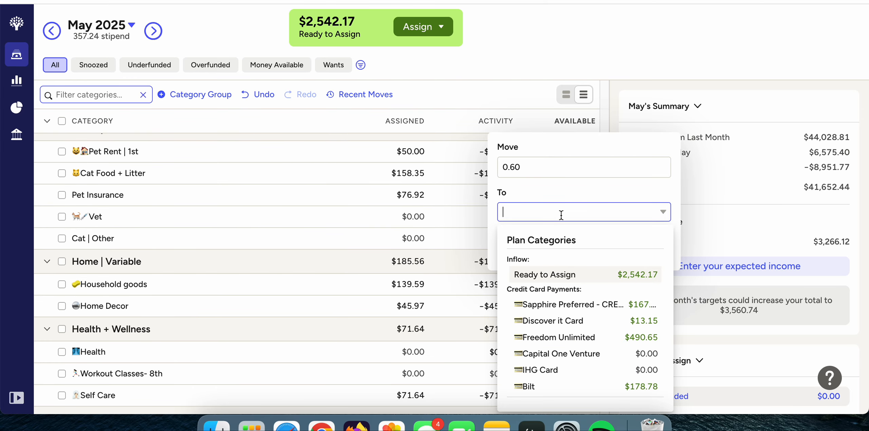
text(ready)
key(Return)
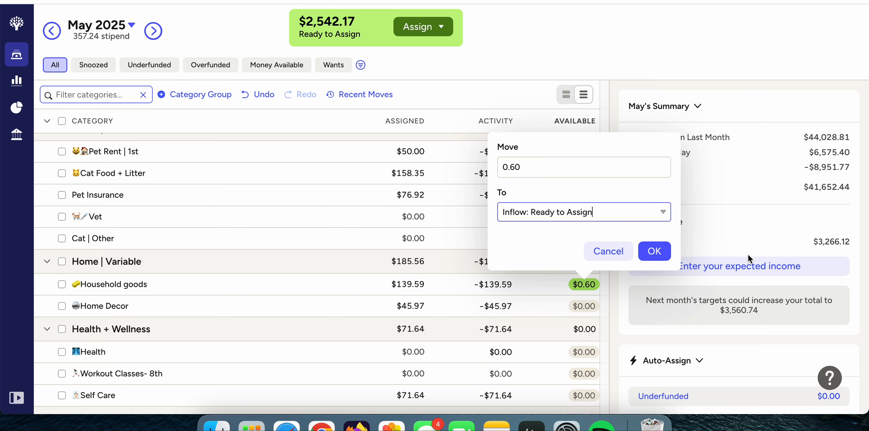
click(653, 251)
Look through the May category balances and the amounts assigned in the June 2025 plan.
scroll(535, 289, down, 5)
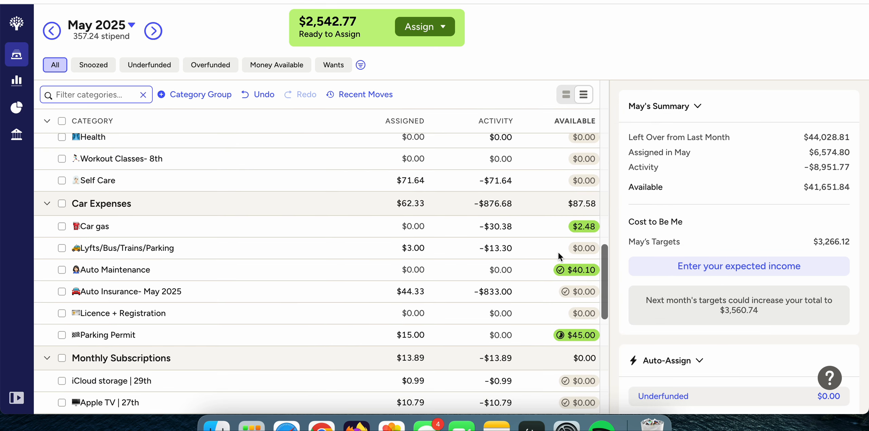
scroll(539, 268, down, 10)
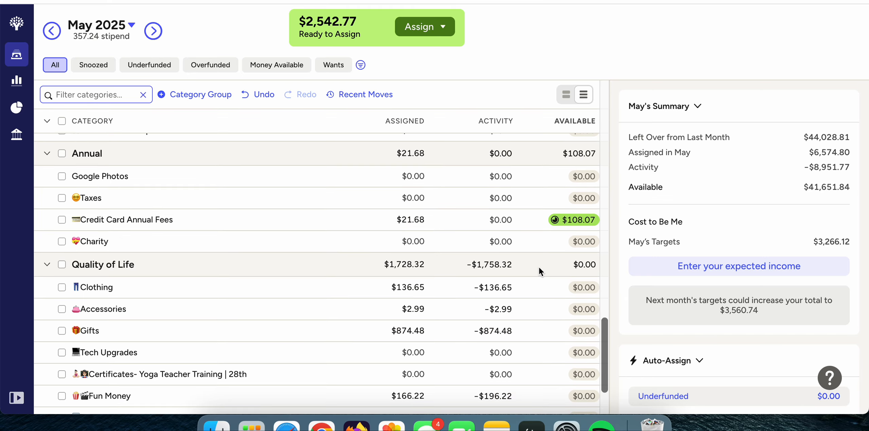
scroll(539, 269, up, 10)
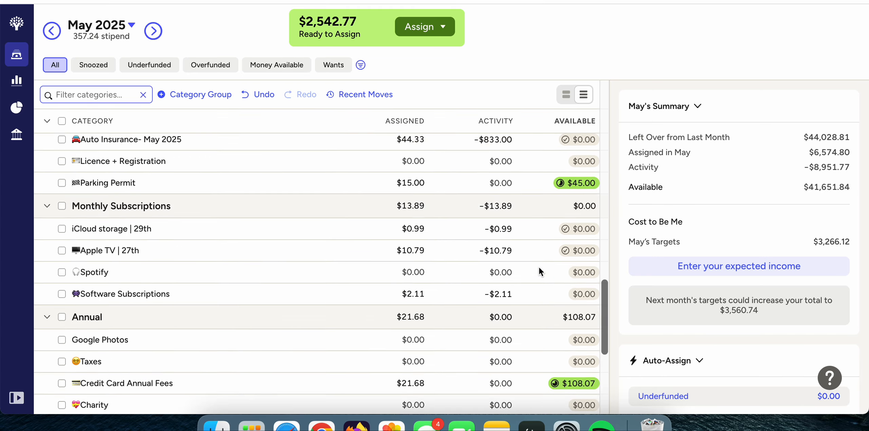
scroll(539, 271, up, 5)
scroll(538, 266, up, 6)
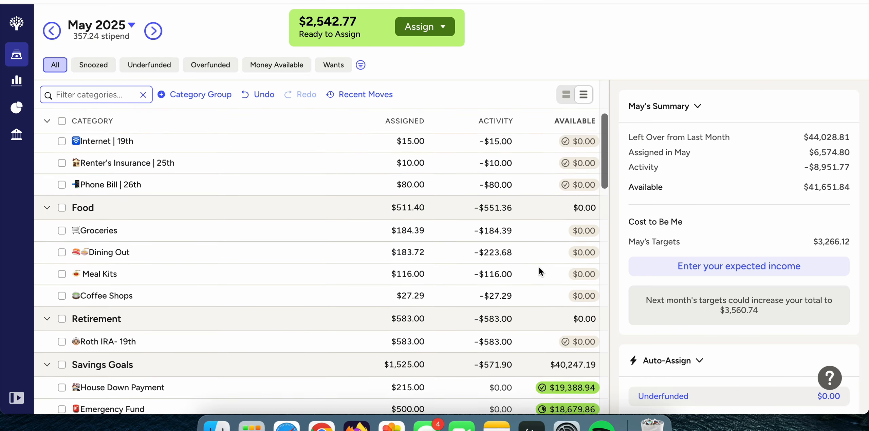
click(153, 32)
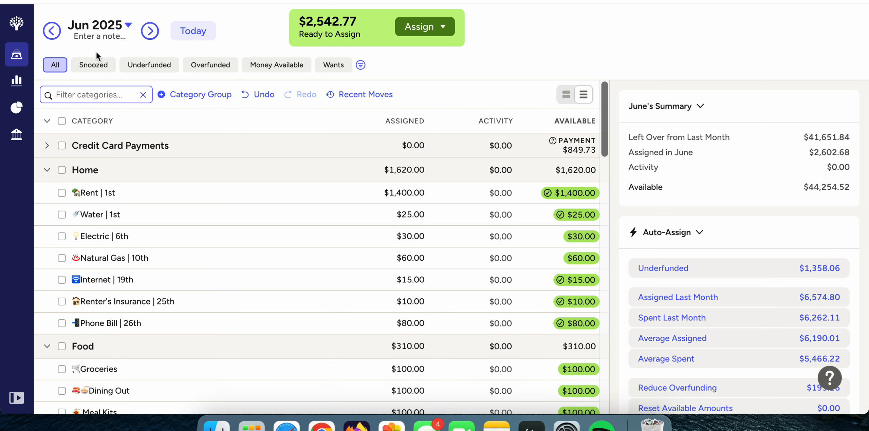
scroll(146, 205, down, 1)
scroll(147, 205, down, 5)
scroll(146, 200, up, 6)
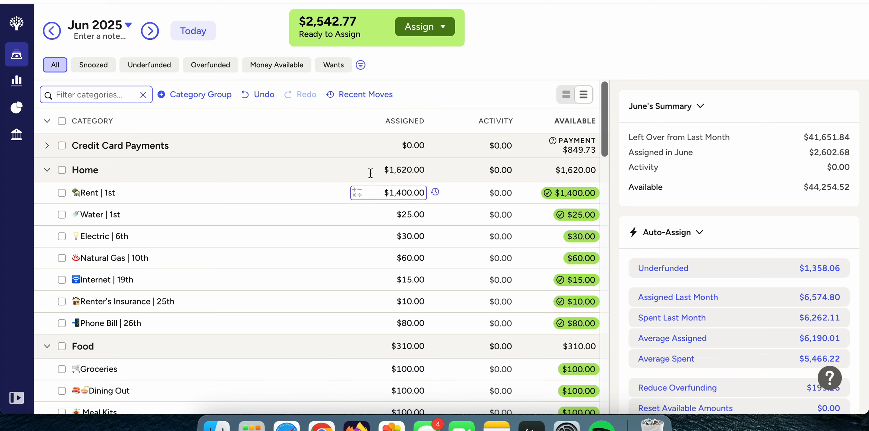
Assign $700.00 to the Rent category in the July 2025 plan and deselect the category.
click(150, 33)
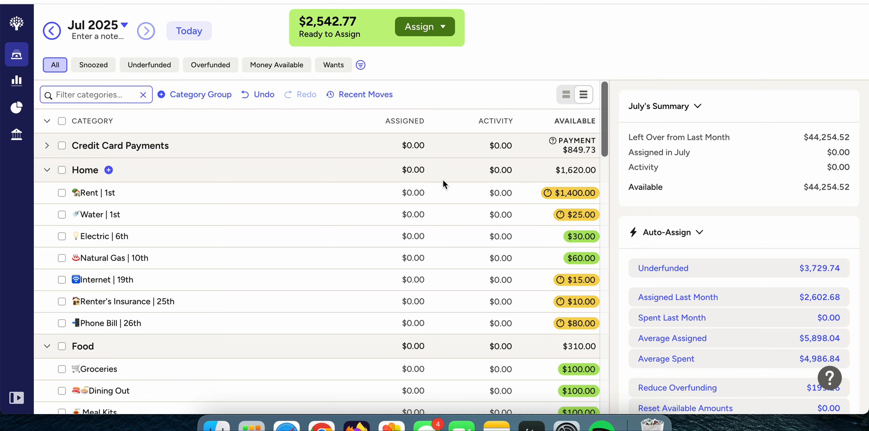
click(411, 193)
text(70)
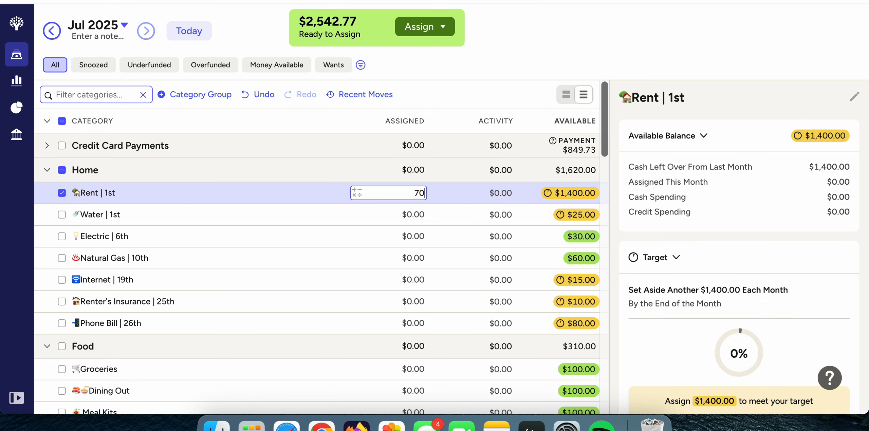
text(0.00)
key(Return)
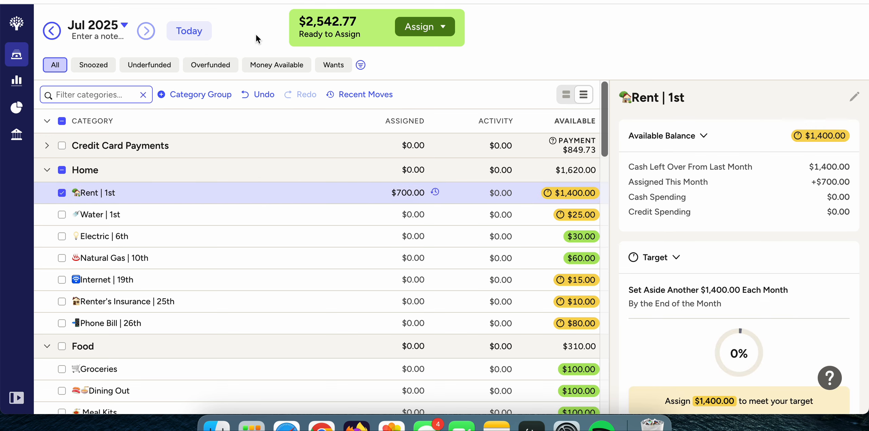
click(62, 194)
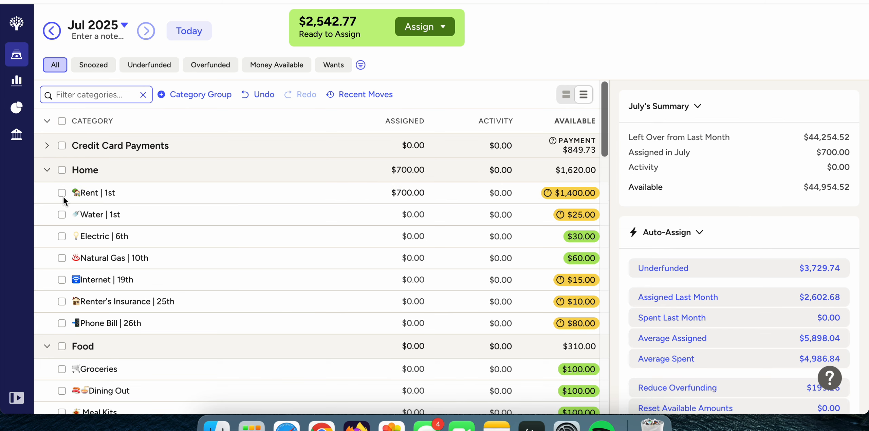
Return to the June 2025 plan and collapse the Home category group.
click(52, 31)
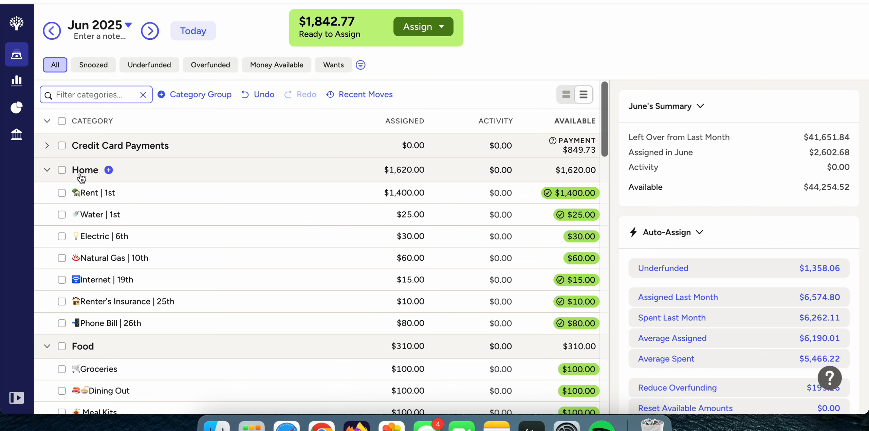
click(47, 172)
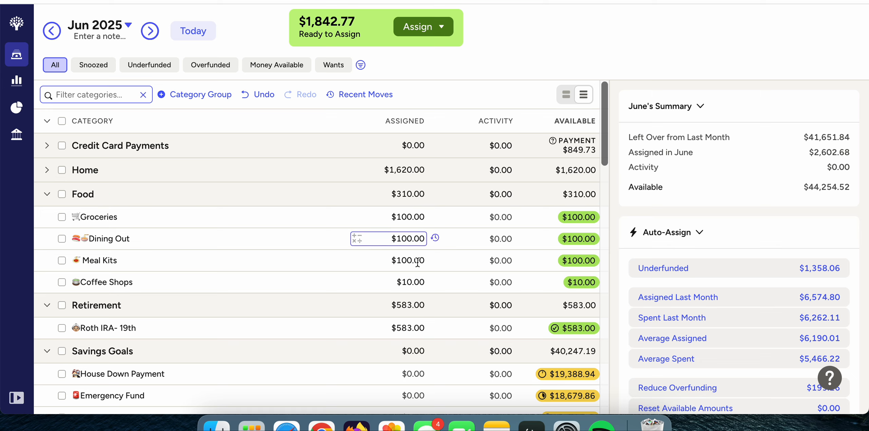
scroll(416, 278, down, 3)
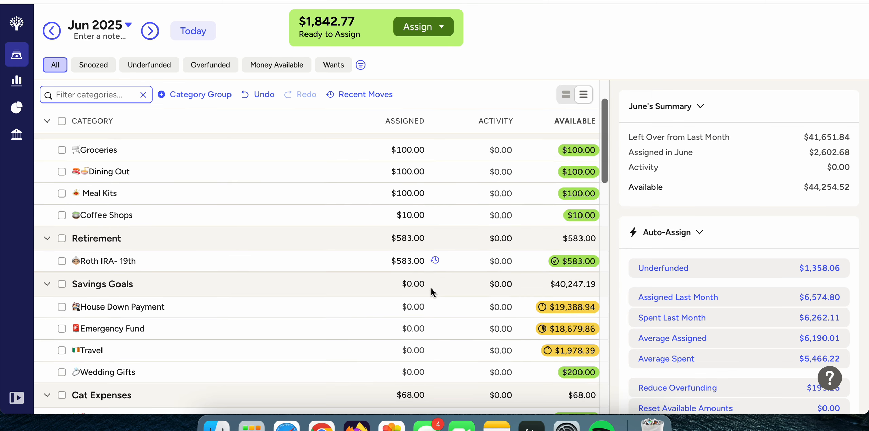
scroll(423, 343, down, 3)
scroll(411, 338, up, 4)
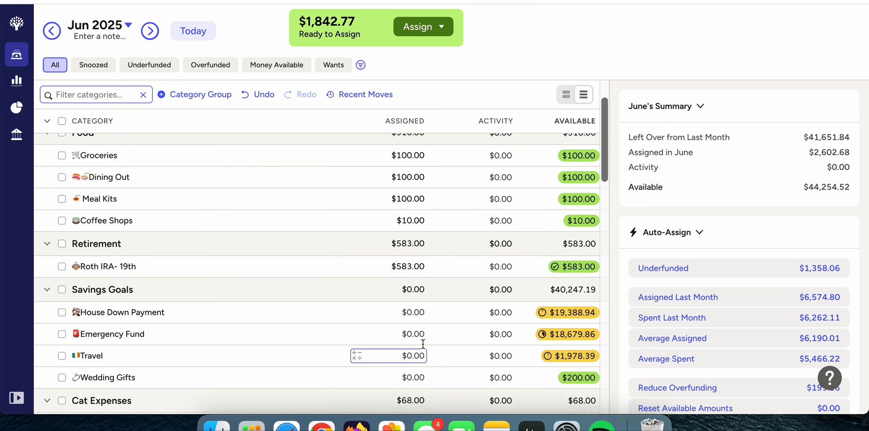
scroll(396, 333, down, 2)
scroll(396, 333, down, 2)
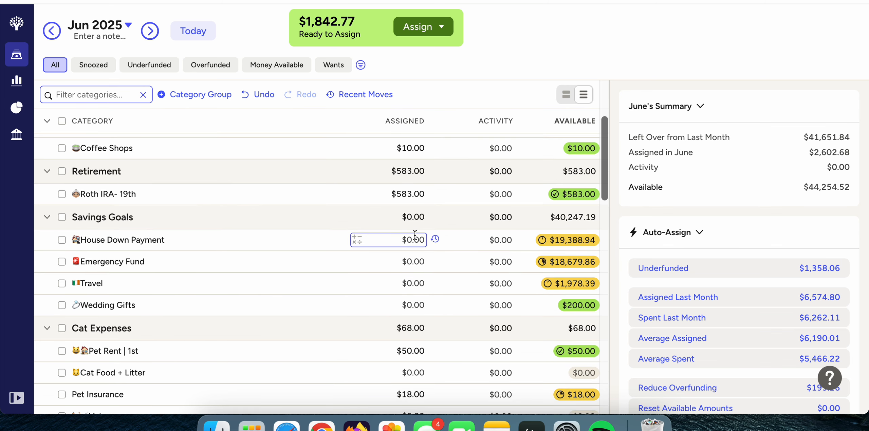
Assign $215.00 to the House Down Payment category in June 2025 and deselect the category.
click(415, 234)
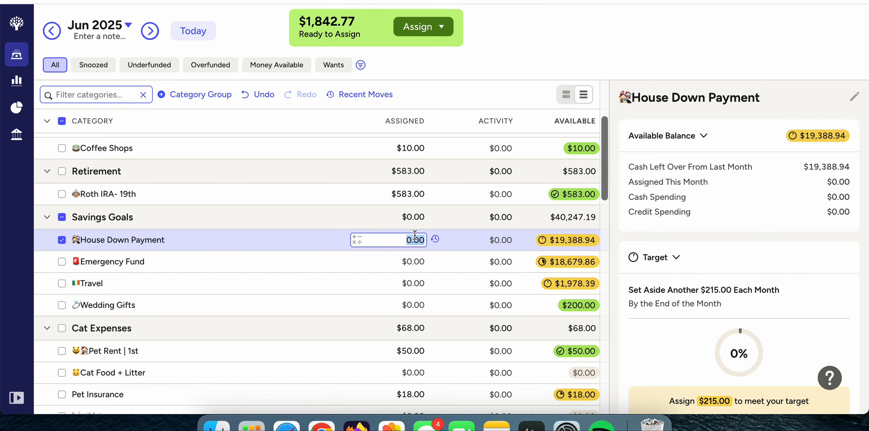
scroll(415, 235, down, 1)
text(216)
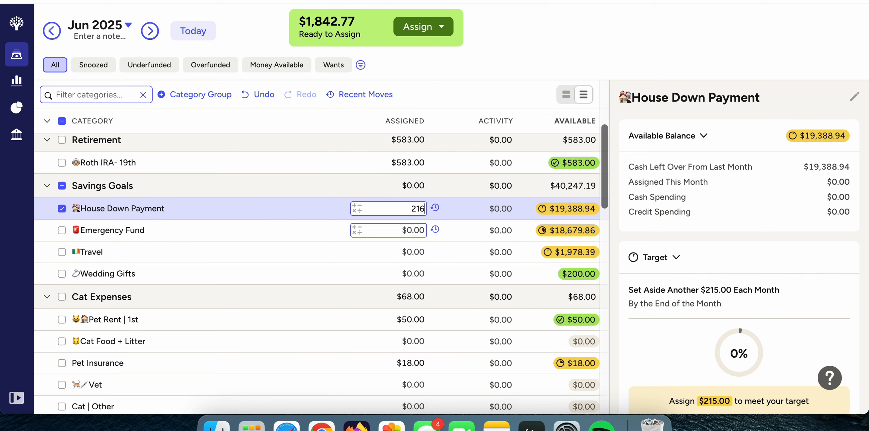
key(BackSpace)
text(5.00)
key(Return)
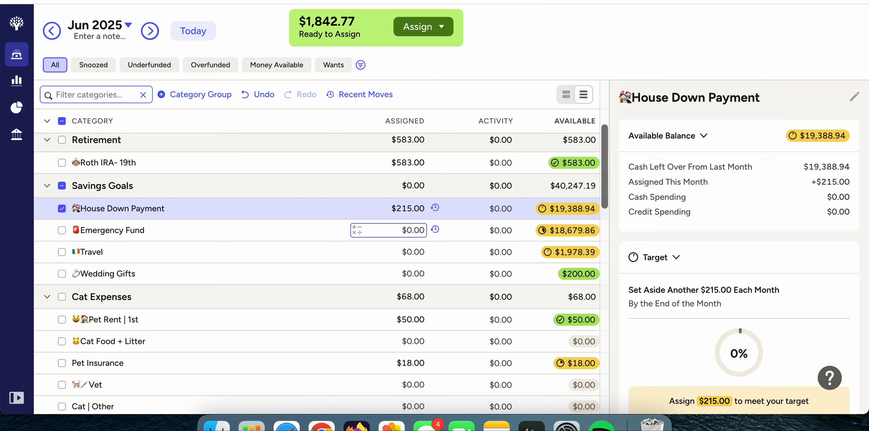
click(61, 209)
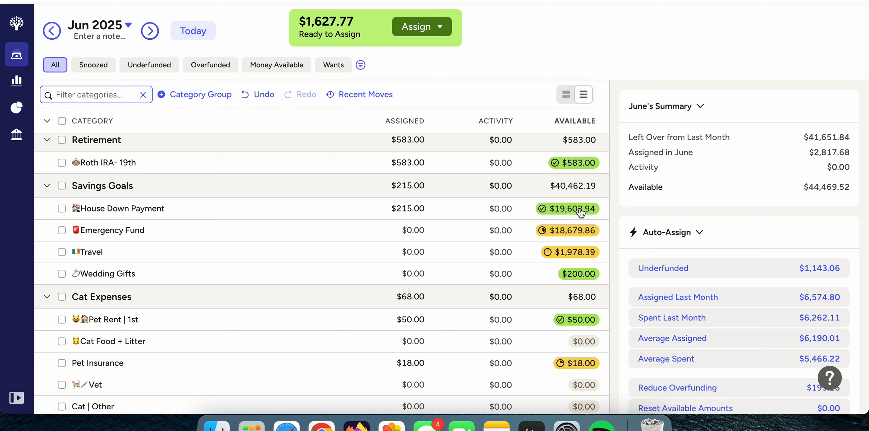
Assign $500.00 to the Emergency Fund category for June and deselect it.
click(402, 230)
scroll(402, 229, down, 2)
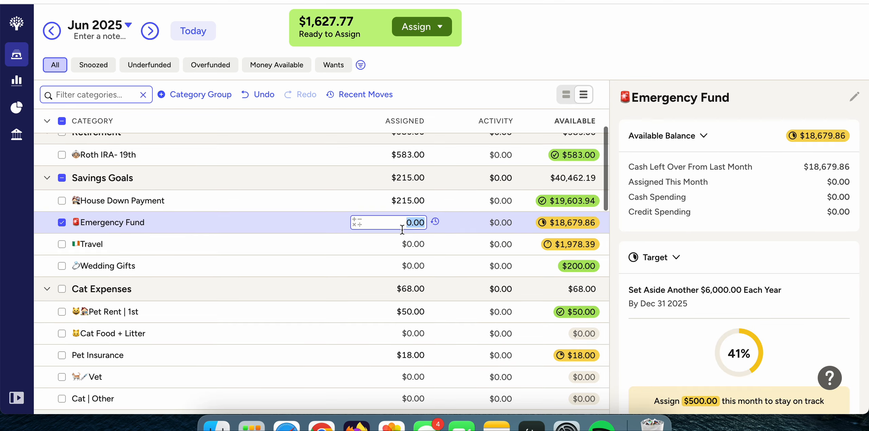
scroll(401, 230, up, 2)
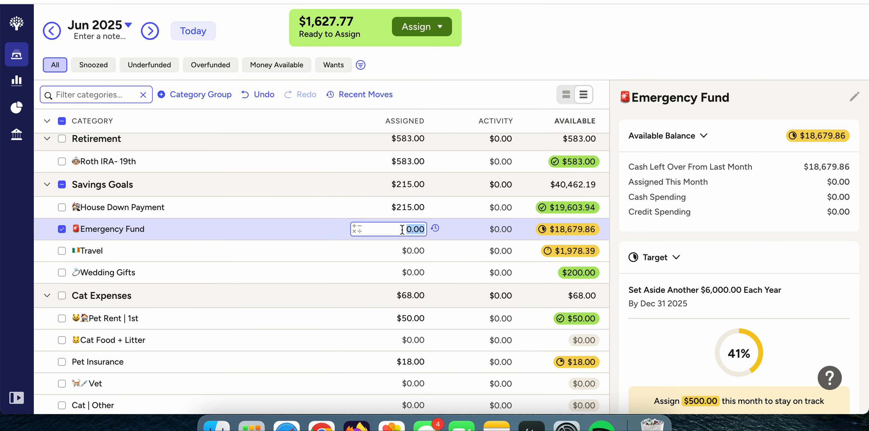
text(500.00)
key(Return)
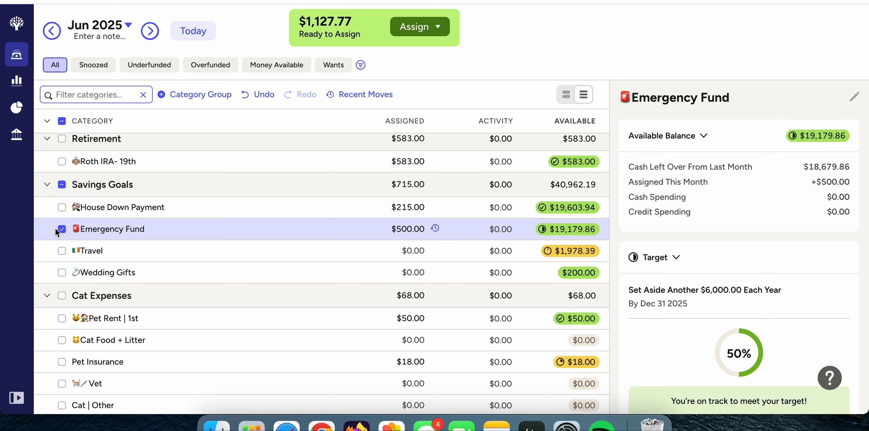
click(61, 229)
Assign $200.00 to the Travel savings goal for June and deselect the category.
click(406, 251)
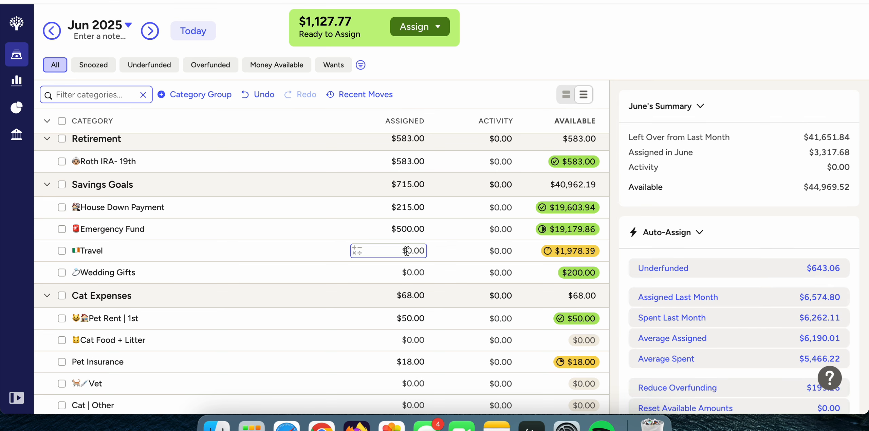
text(200.)
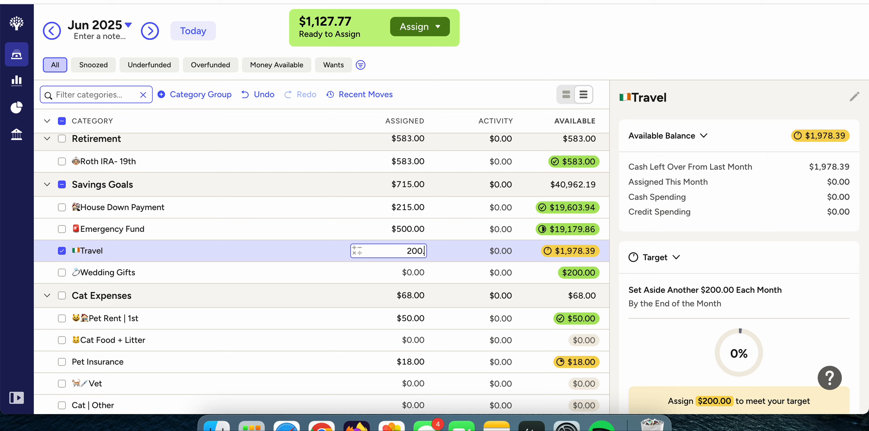
text(00)
key(Return)
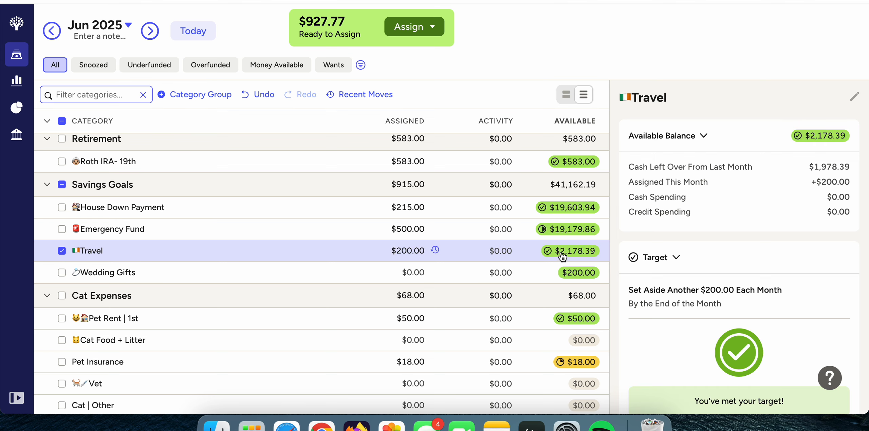
mouse_move(563, 257)
click(62, 251)
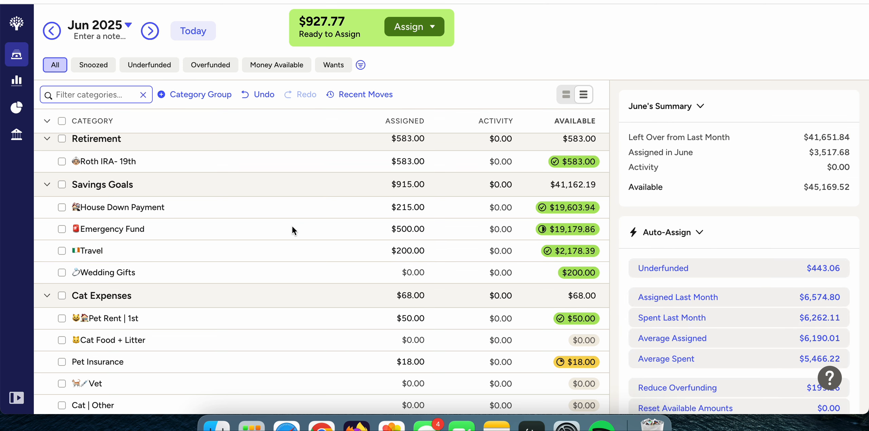
click(402, 255)
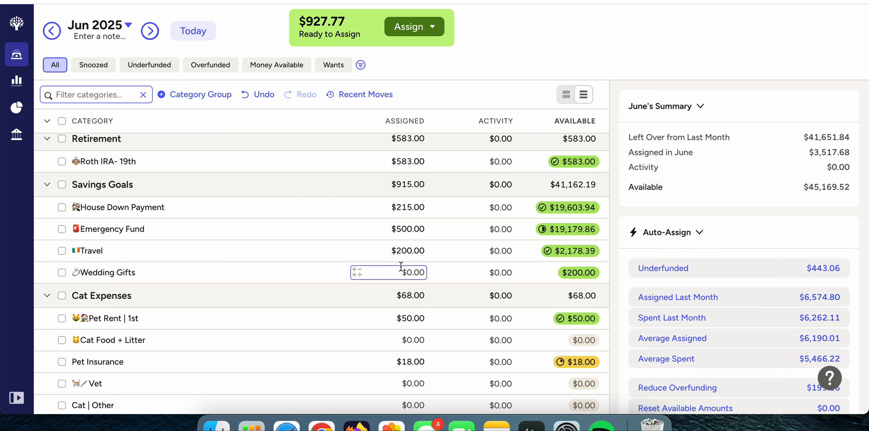
scroll(402, 261, up, 5)
scroll(401, 267, down, 4)
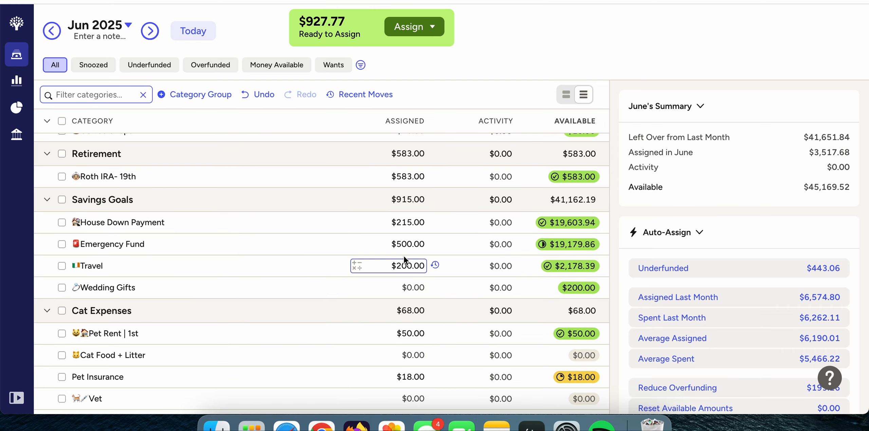
scroll(404, 256, up, 5)
click(405, 255)
scroll(404, 255, down, 5)
click(379, 285)
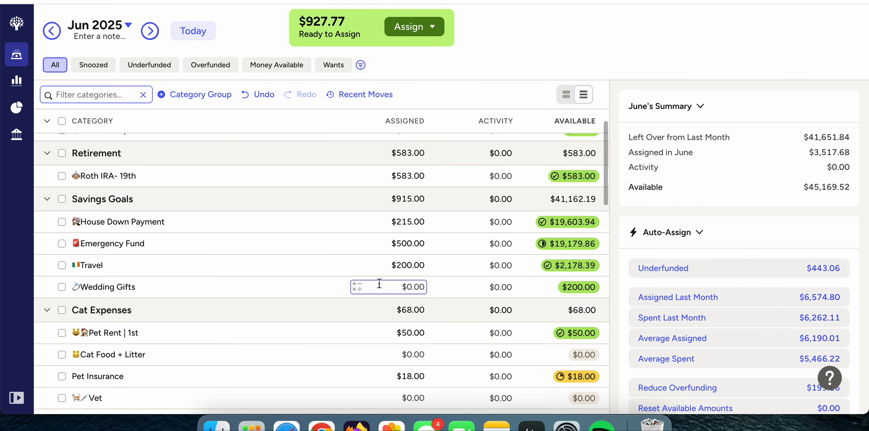
Set June's assigned amount for Pet Insurance under Cat Expenses to $73.00 and deselect the category.
scroll(379, 283, down, 5)
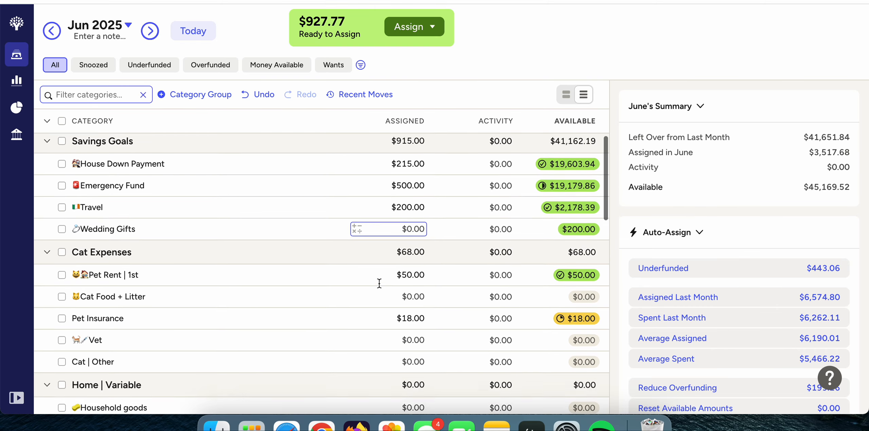
scroll(379, 283, down, 1)
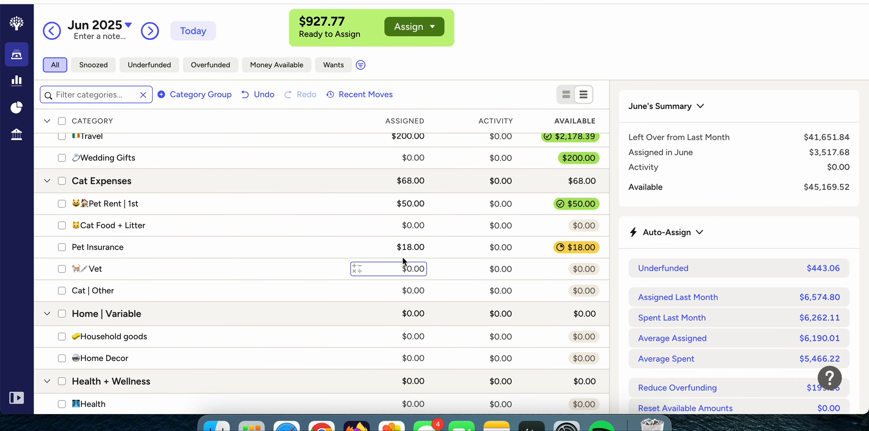
click(410, 247)
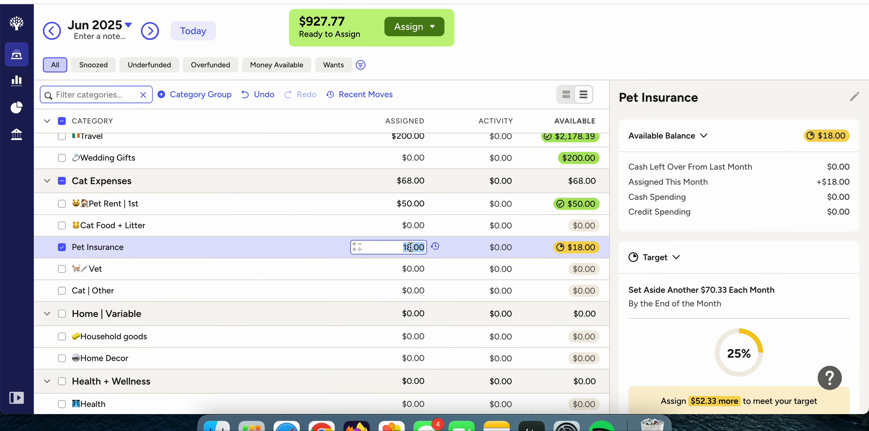
text(73)
key(Return)
click(61, 247)
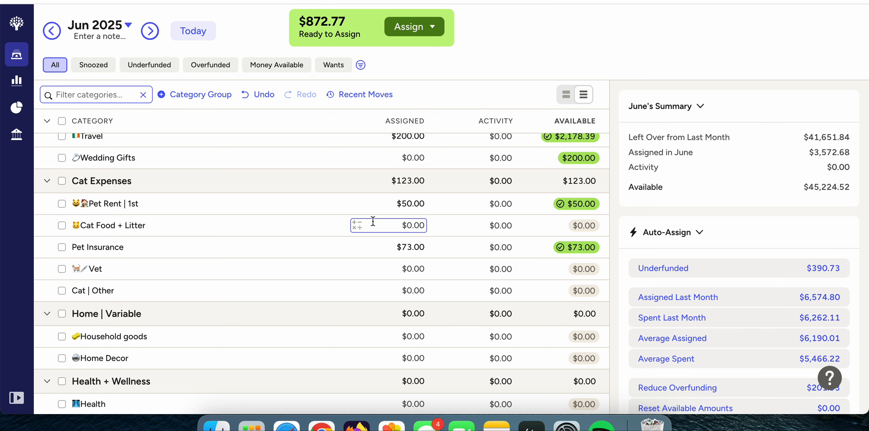
Assign $100.00 to Auto Maintenance under Car Expenses for June and deselect the category.
scroll(368, 289, down, 5)
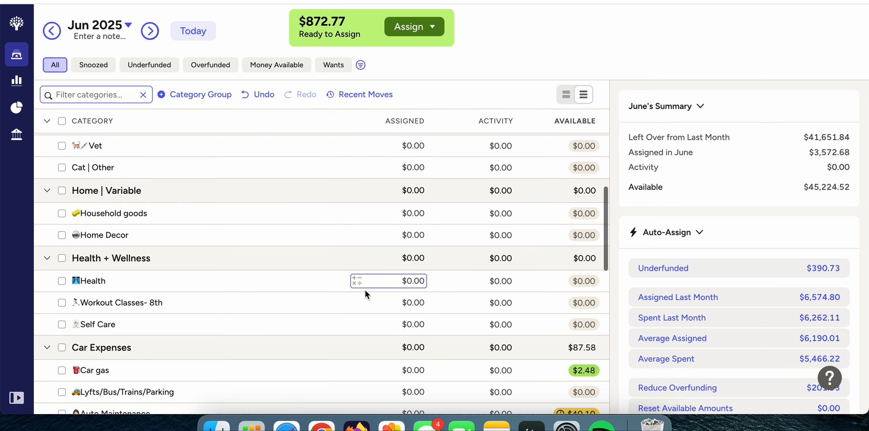
scroll(365, 290, down, 8)
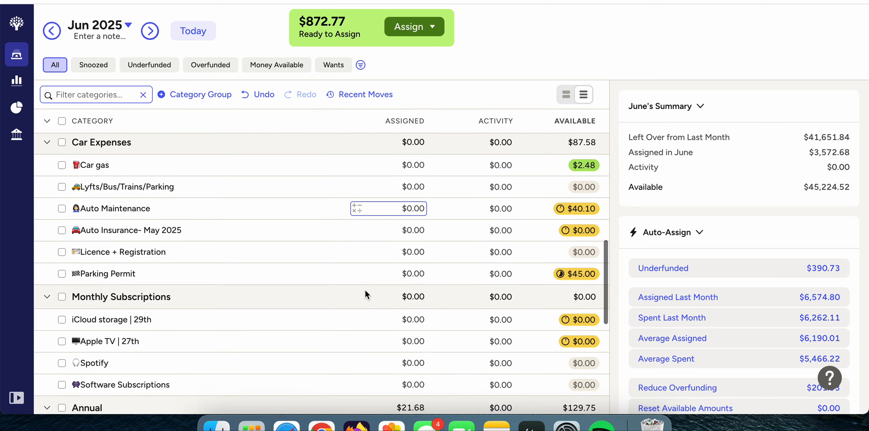
scroll(364, 289, down, 1)
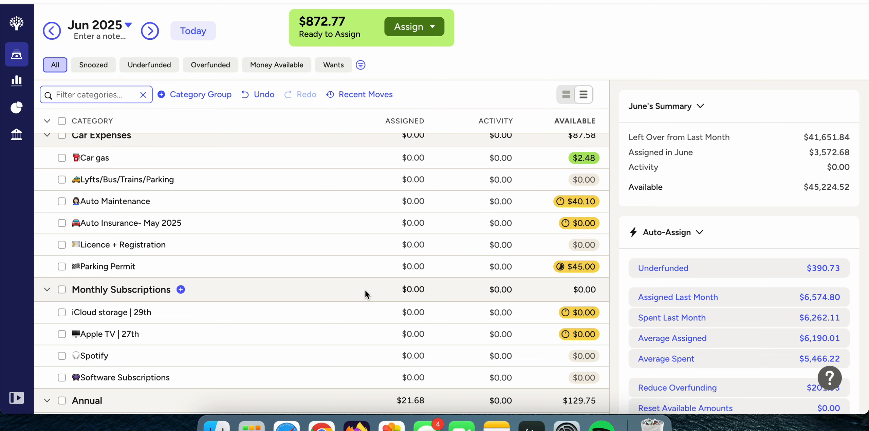
click(406, 204)
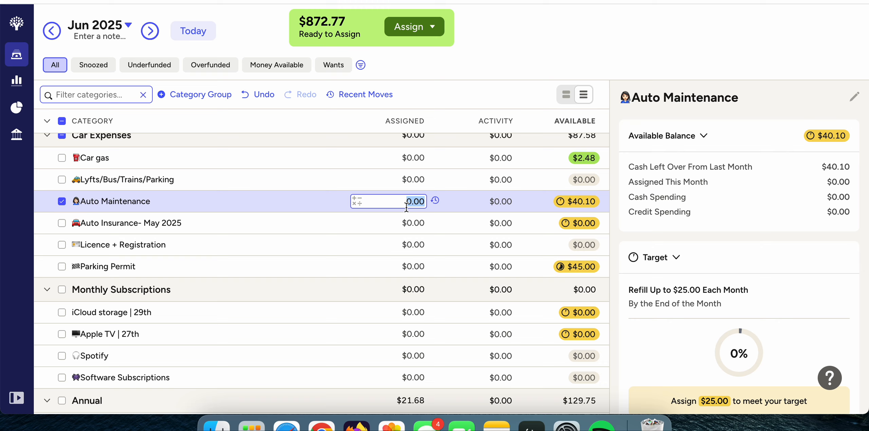
text(100)
key(Return)
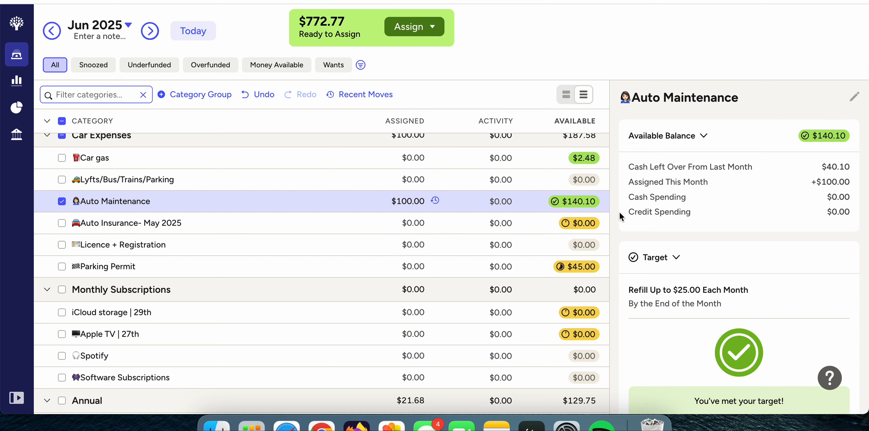
click(62, 202)
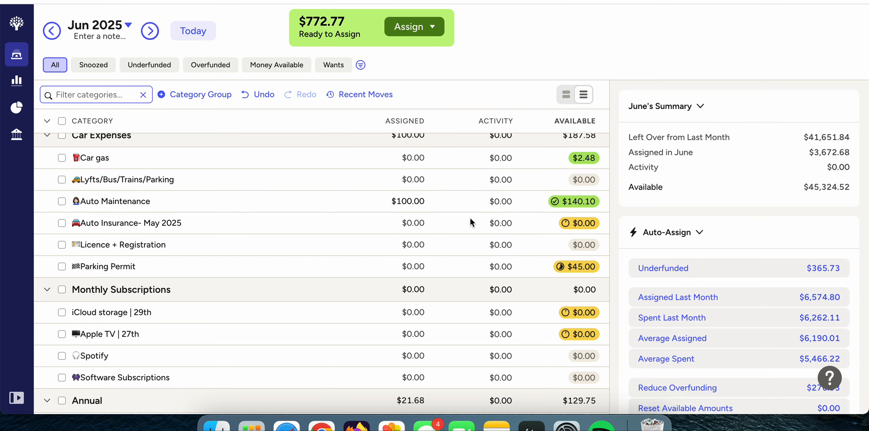
Check the Auto Insurance target's details, assign $138.84 to that category for June, and deselect it.
click(406, 224)
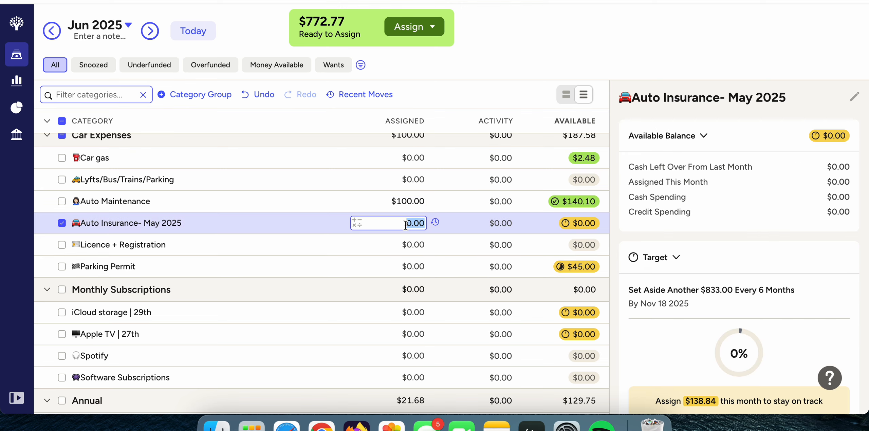
scroll(739, 287, down, 5)
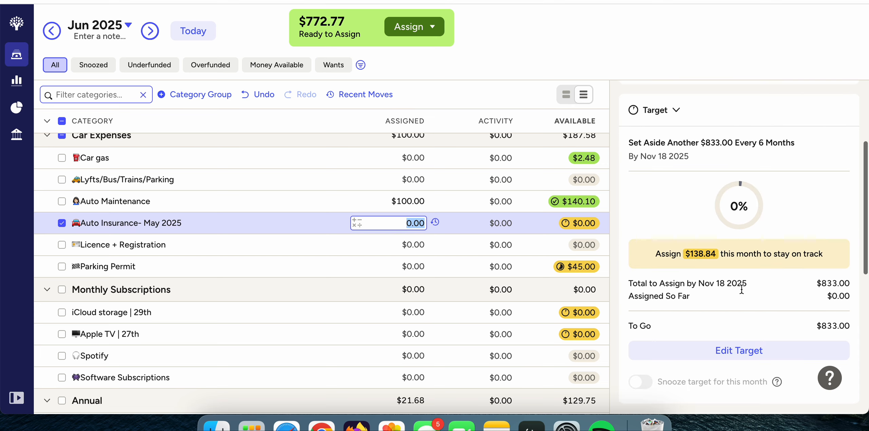
drag(705, 278, 737, 278)
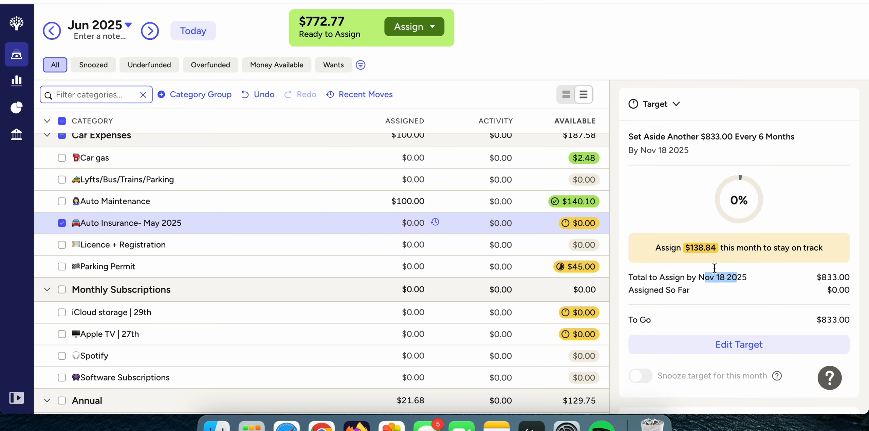
click(411, 224)
text(13)
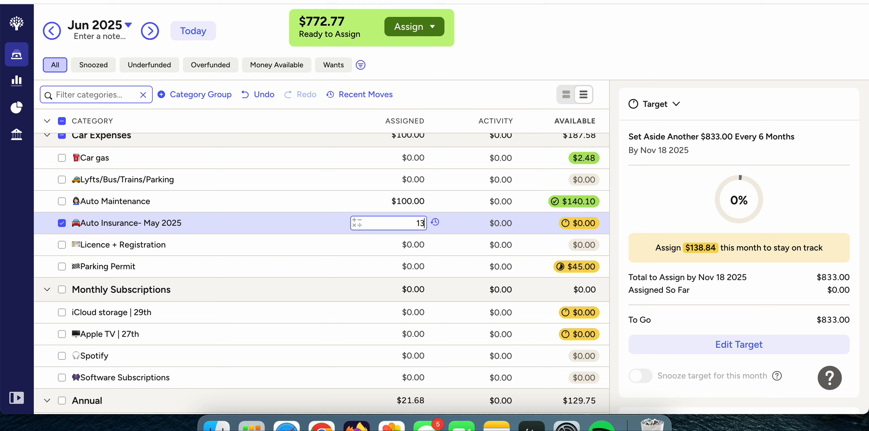
text(8.84)
key(Return)
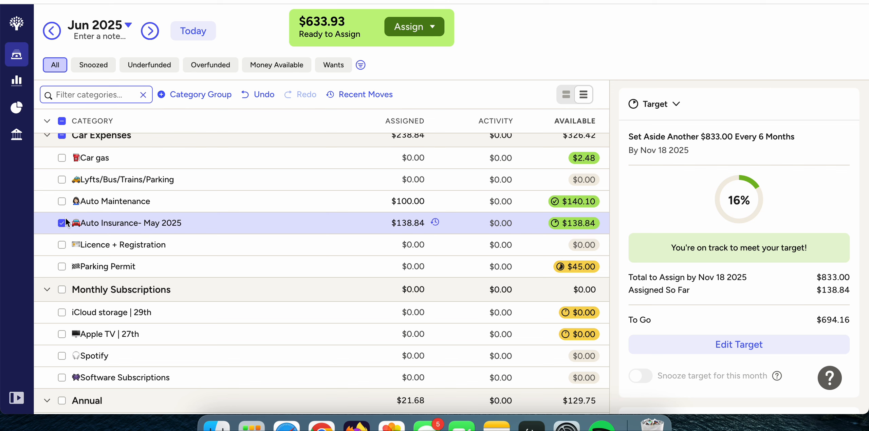
click(62, 222)
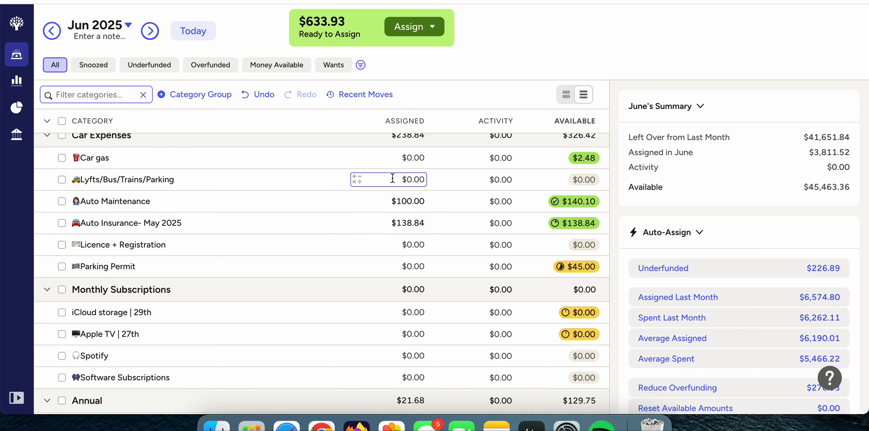
Review the June details of the Auto Insurance and Licence + Registration categories, including the latter's average assigned and spent amounts.
click(423, 218)
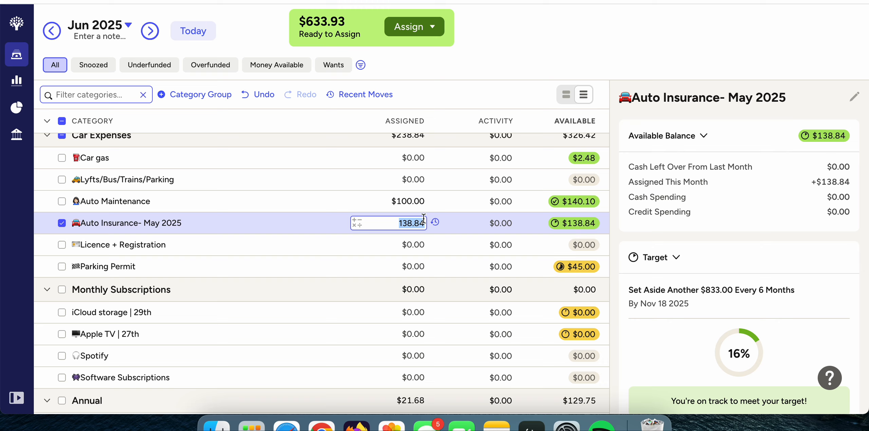
click(61, 222)
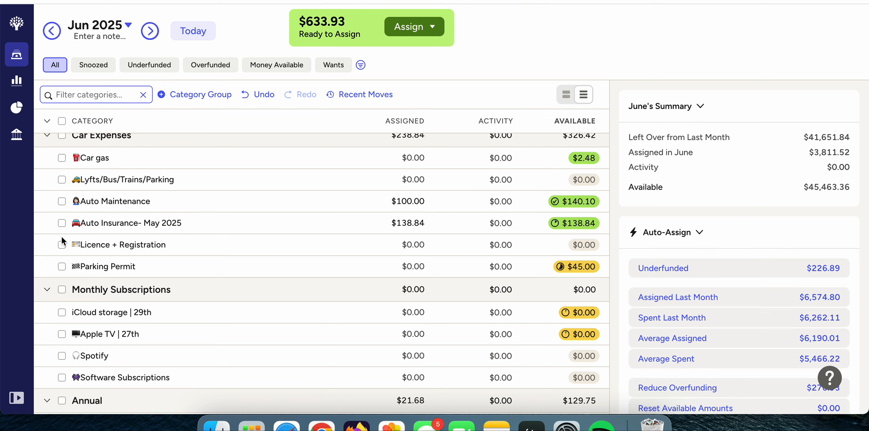
click(62, 245)
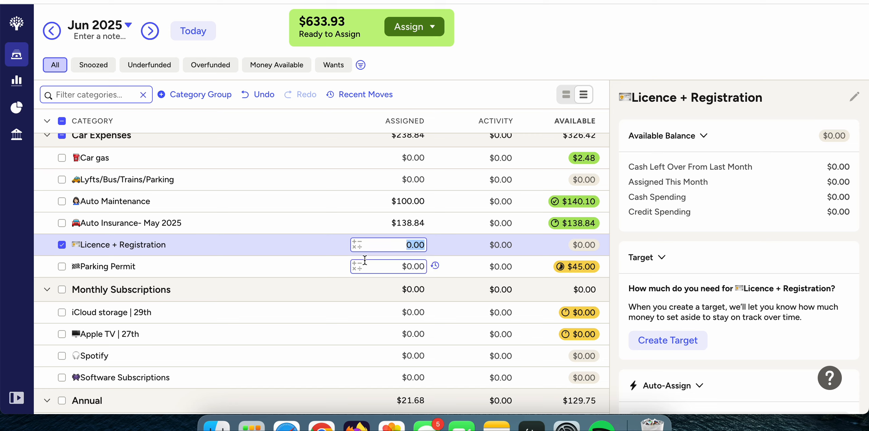
scroll(740, 224, down, 5)
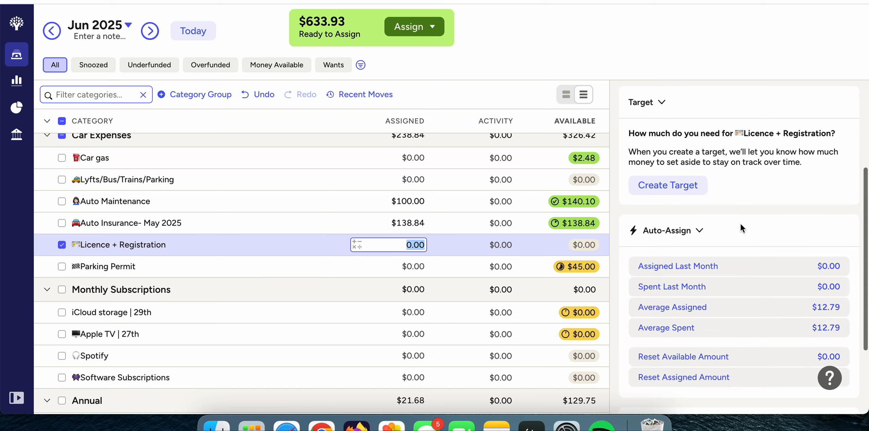
scroll(740, 224, down, 1)
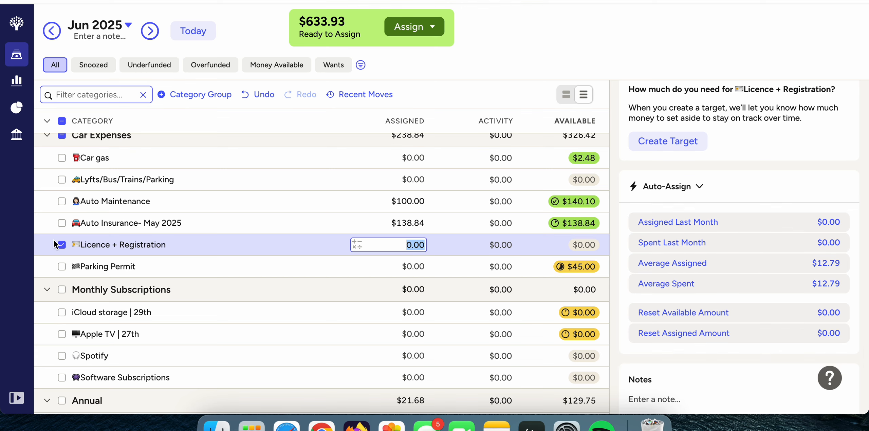
click(62, 245)
Check the Parking Permit target under Car Expenses, assign $15.00 to that category for June, and deselect it.
click(58, 266)
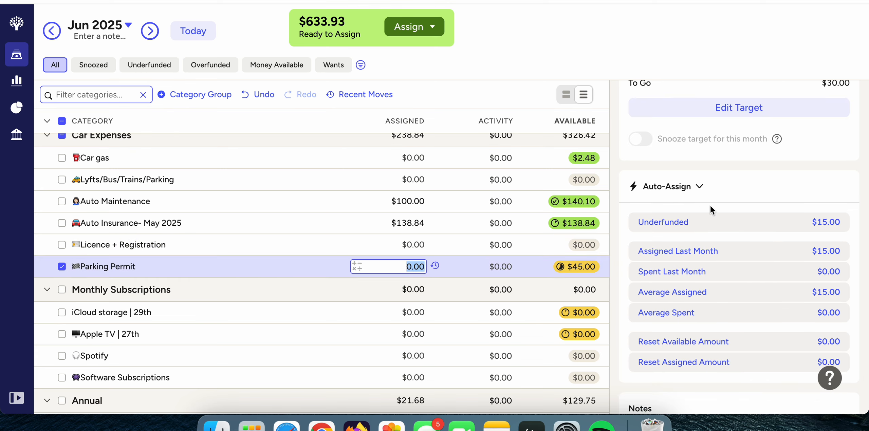
scroll(710, 206, up, 10)
scroll(710, 206, down, 2)
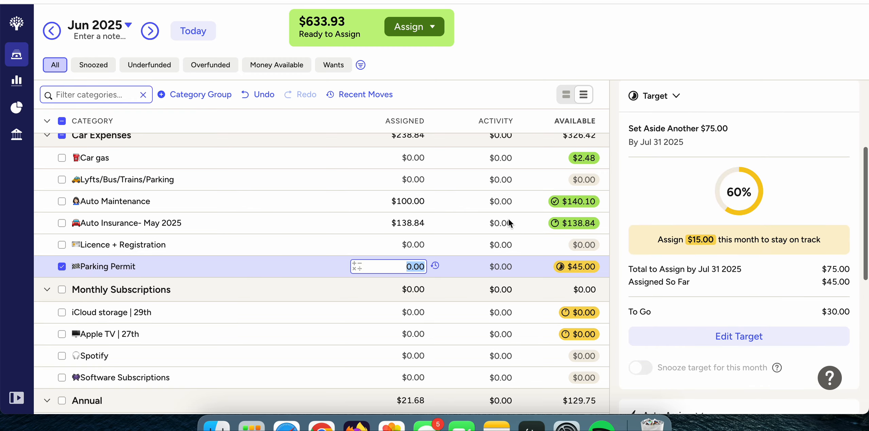
text(15)
key(Return)
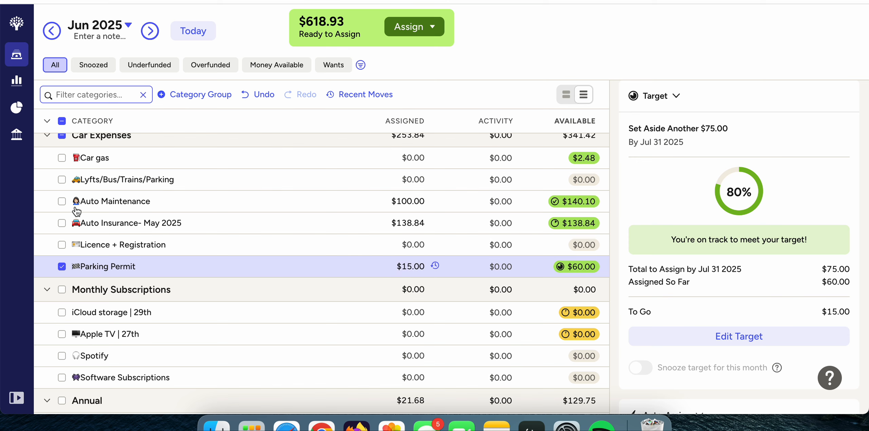
click(63, 266)
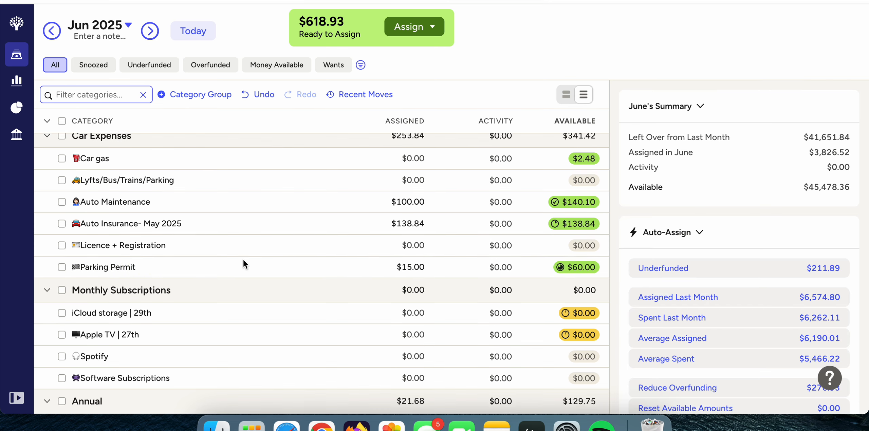
Assign $0.99 to iCloud storage under Monthly Subscriptions for June and deselect the category.
scroll(243, 260, down, 5)
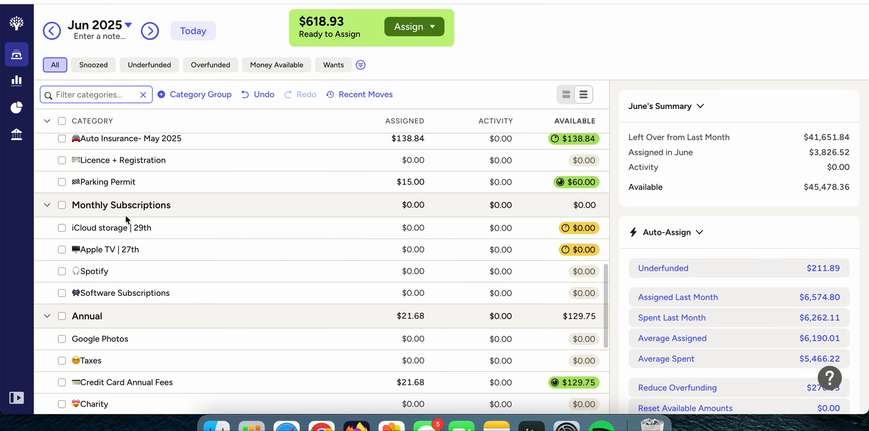
click(389, 228)
text(.99)
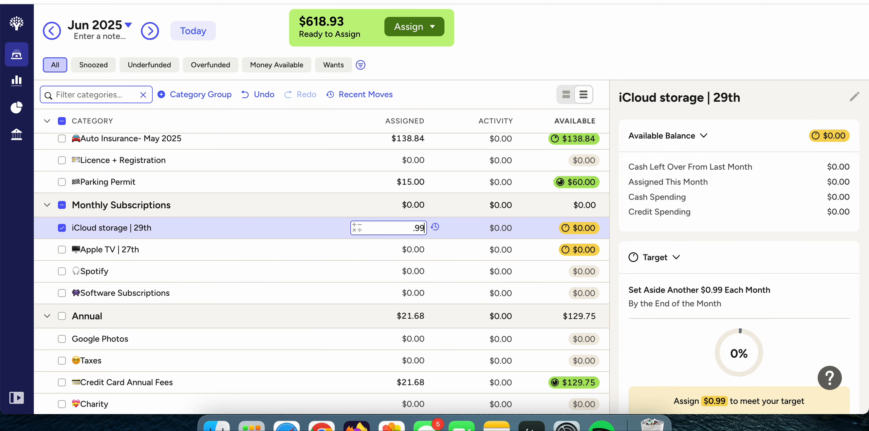
key(Return)
click(63, 228)
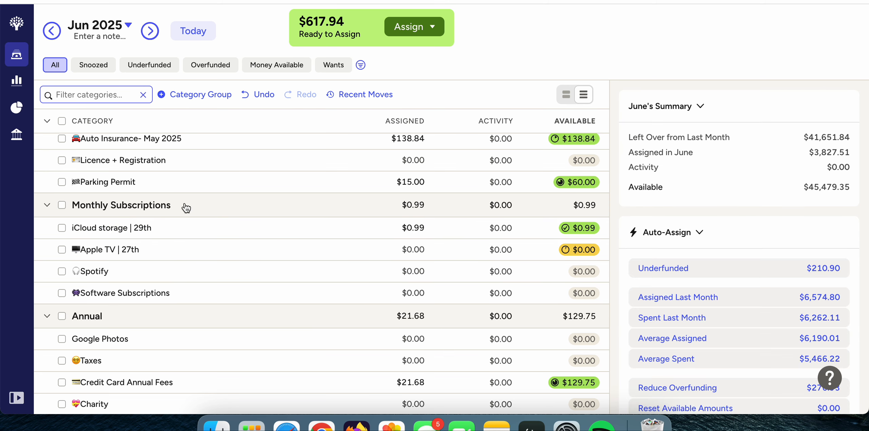
Assign $10.79 to Apple TV under Monthly Subscriptions for June and deselect the category.
click(418, 250)
text(10.79)
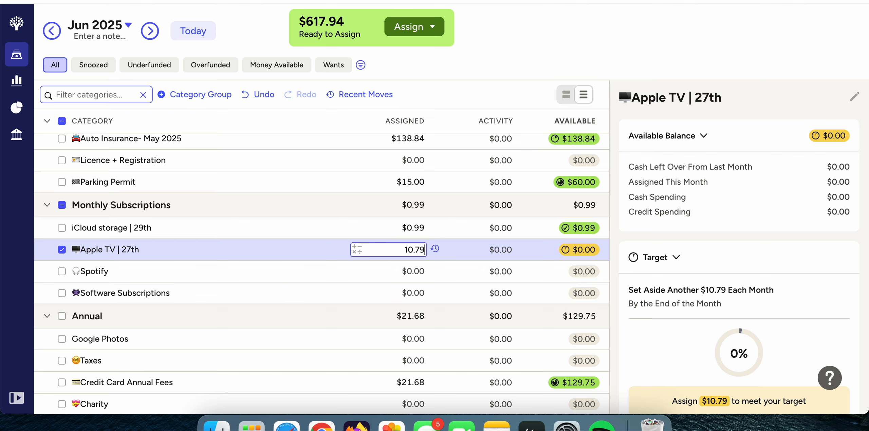
key(Return)
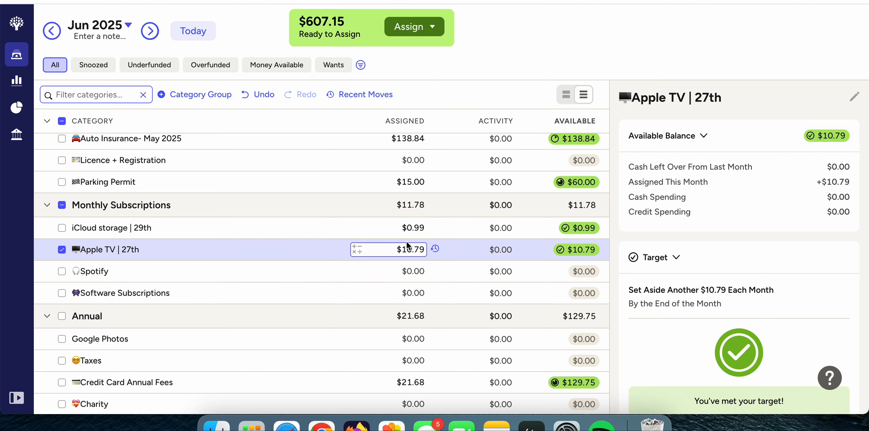
click(61, 250)
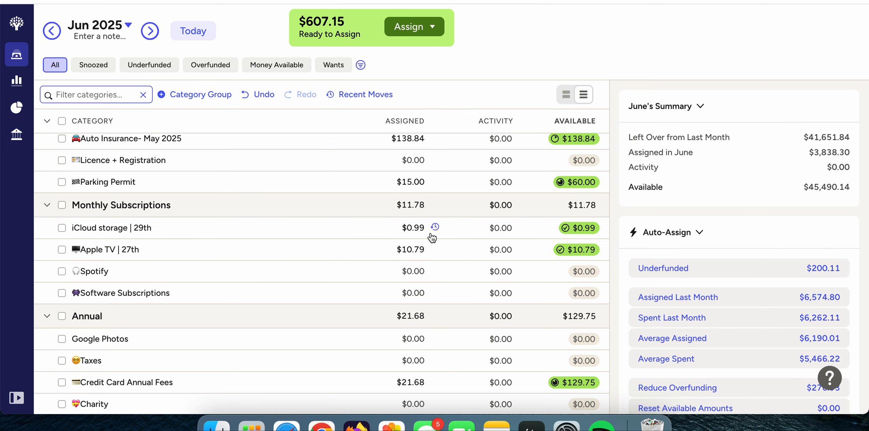
Check the Gifts target under Quality of Life, assign $142.86 to that category for June, and deselect it.
scroll(432, 238, down, 6)
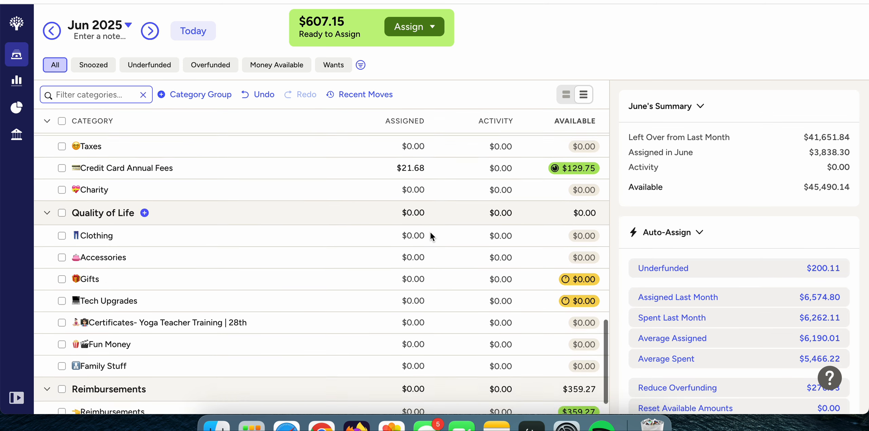
scroll(430, 231, down, 1)
click(393, 251)
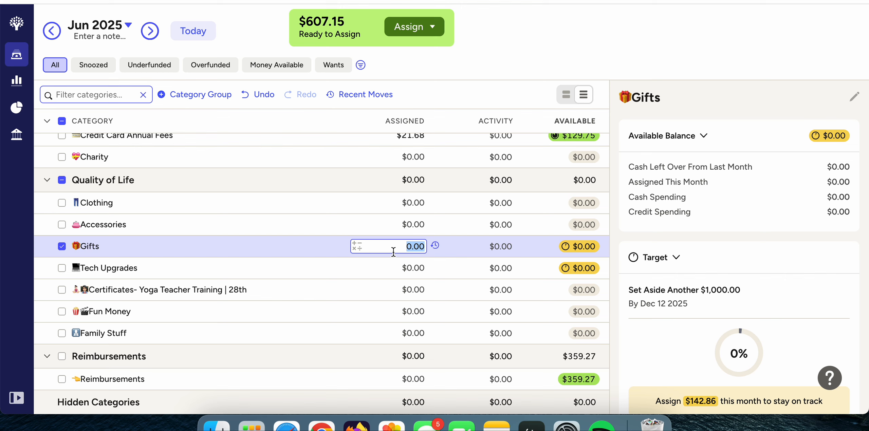
scroll(682, 286, down, 2)
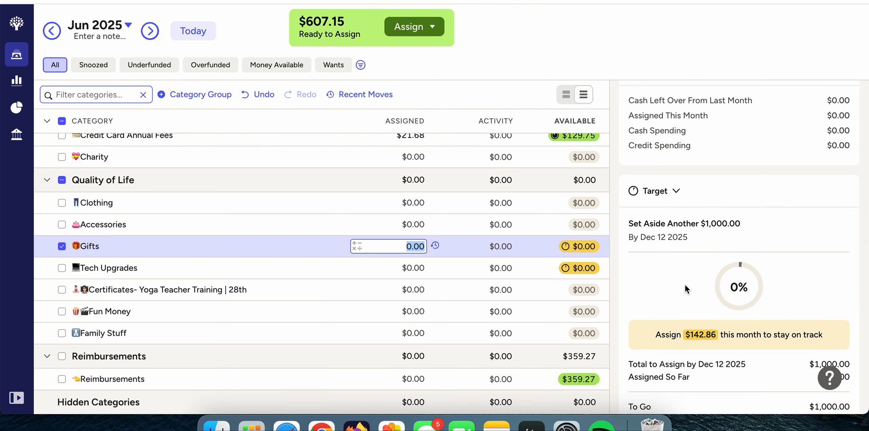
drag(740, 225, 706, 224)
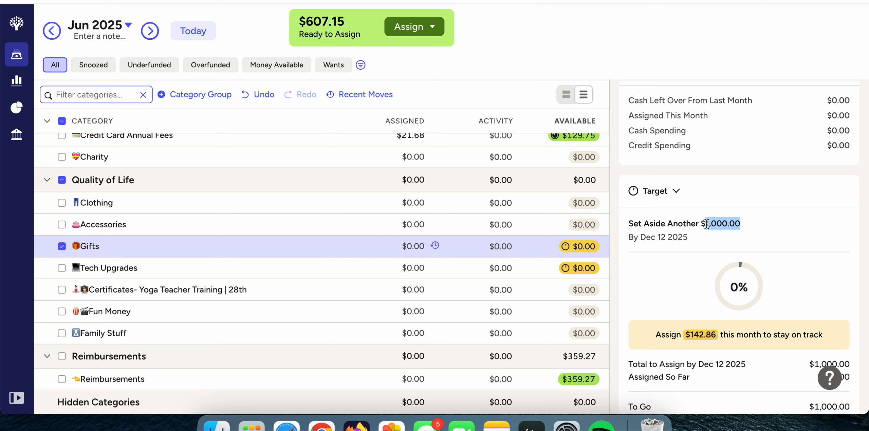
click(415, 243)
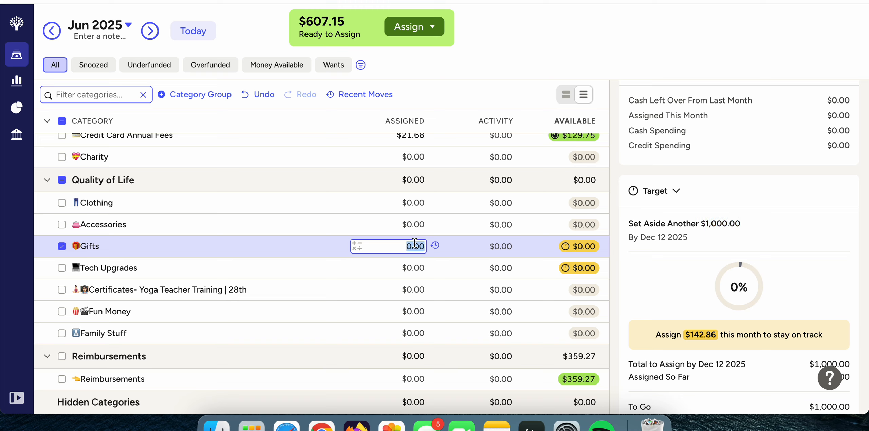
text(142.86)
key(Return)
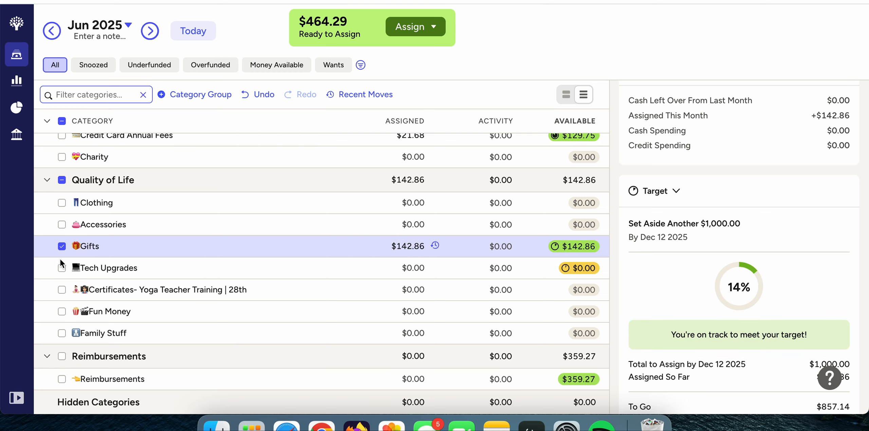
click(62, 246)
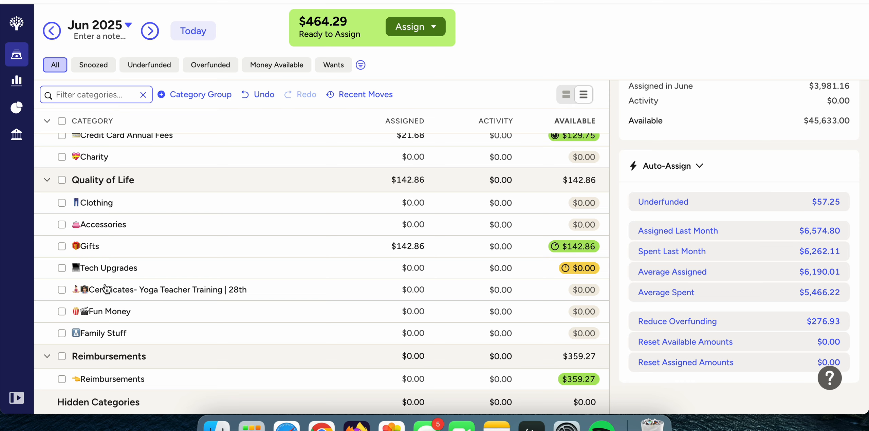
Examine the Tech Upgrades target and its auto-assign figures under Quality of Life, and deselect the category without assigning money.
click(426, 272)
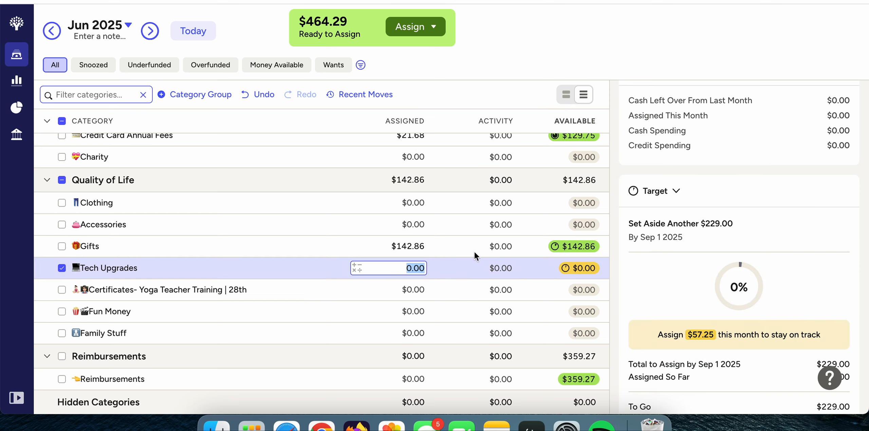
scroll(700, 304, down, 5)
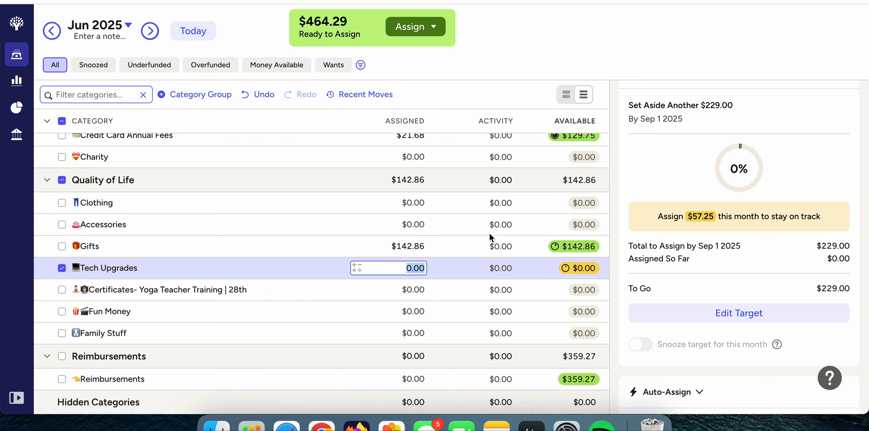
scroll(714, 232, down, 5)
scroll(714, 232, up, 10)
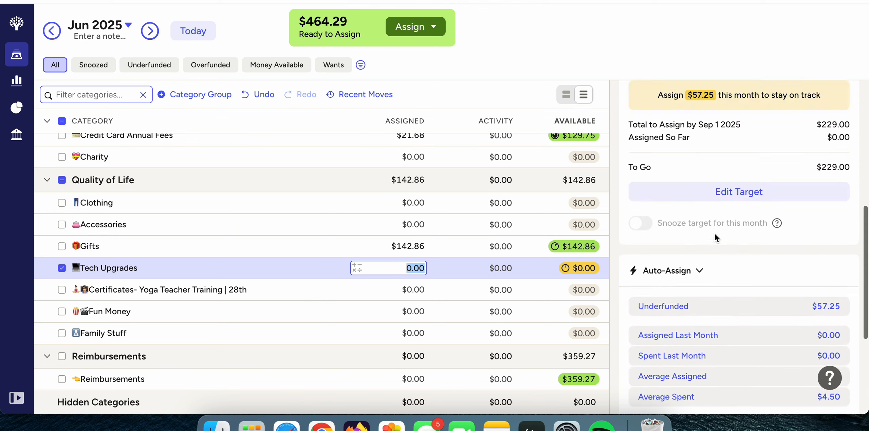
scroll(714, 234, down, 5)
scroll(714, 232, down, 5)
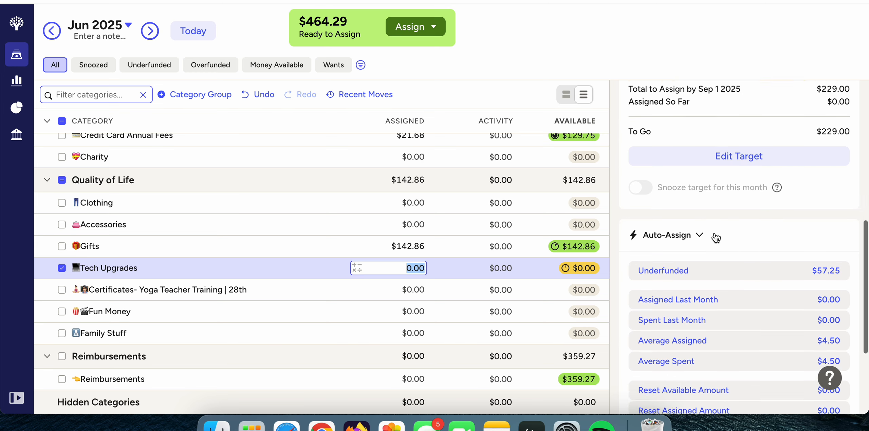
scroll(714, 232, up, 6)
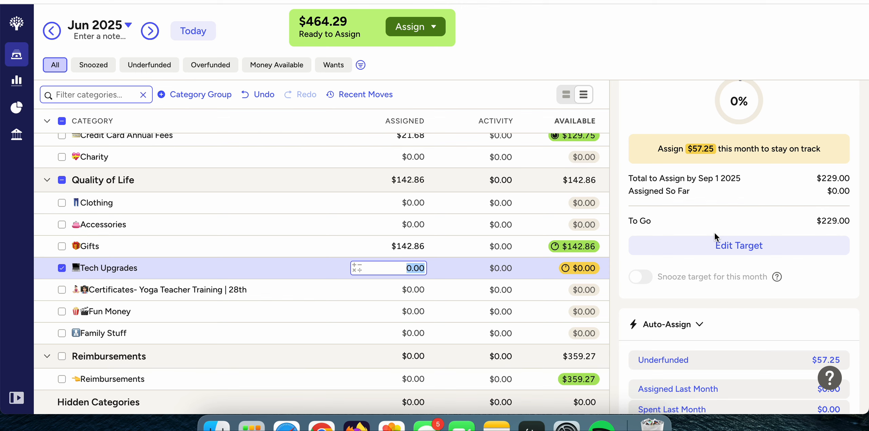
scroll(714, 233, up, 5)
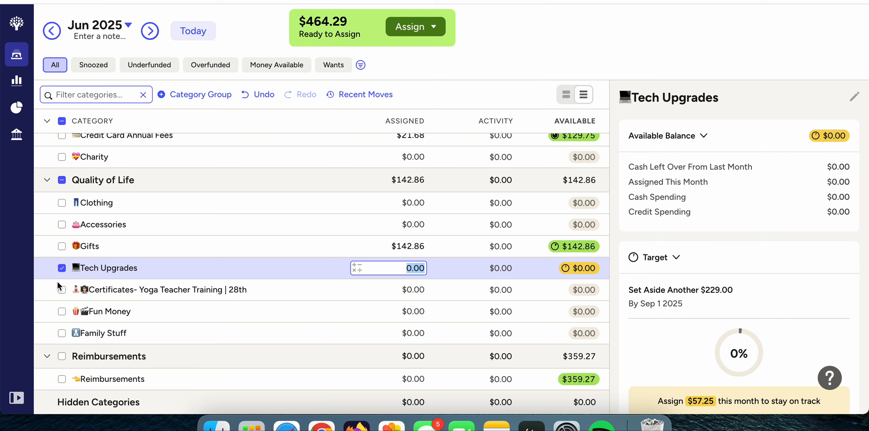
click(58, 267)
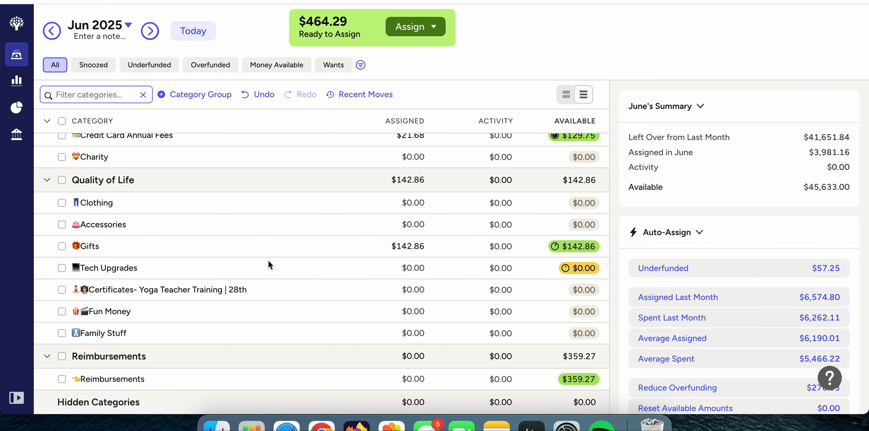
Look back at the May and April 2025 budgets, and set June's assigned amount for Groceries under Food to $200.00.
scroll(268, 261, up, 15)
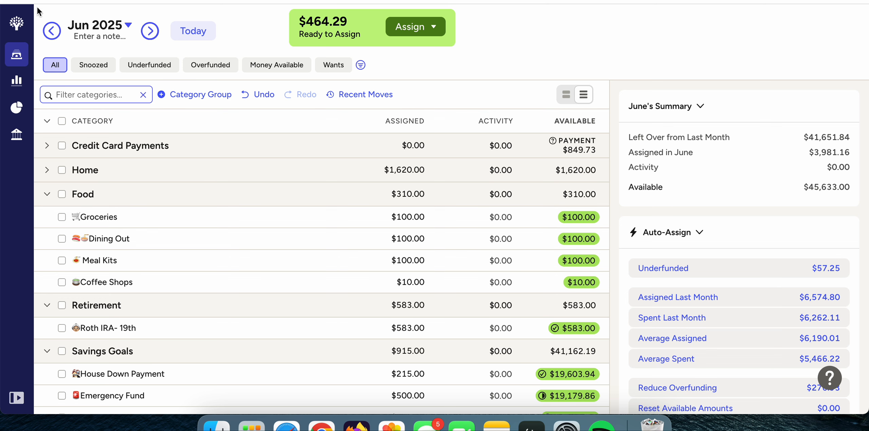
click(53, 32)
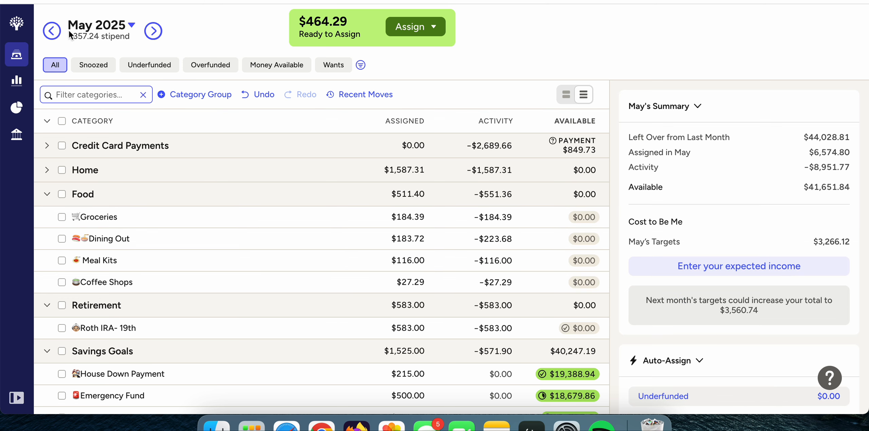
click(53, 26)
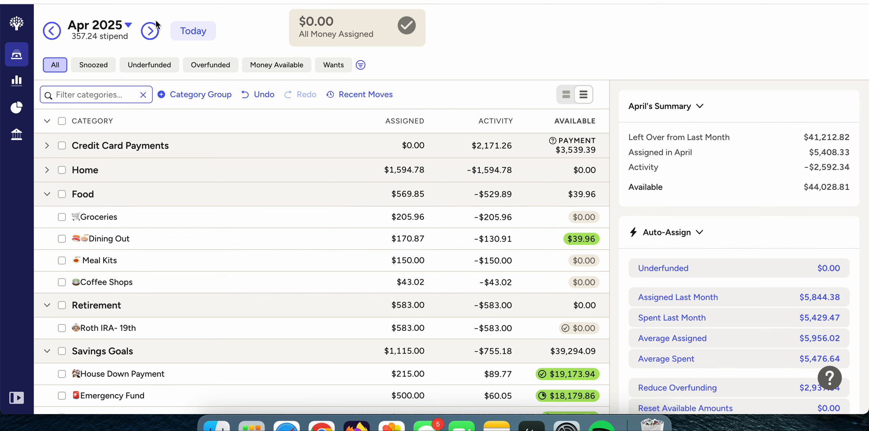
click(152, 32)
click(152, 31)
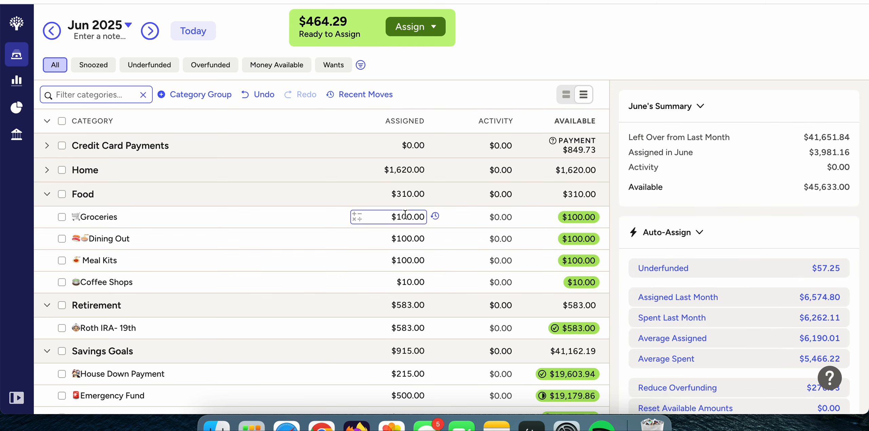
click(384, 220)
text(200.)
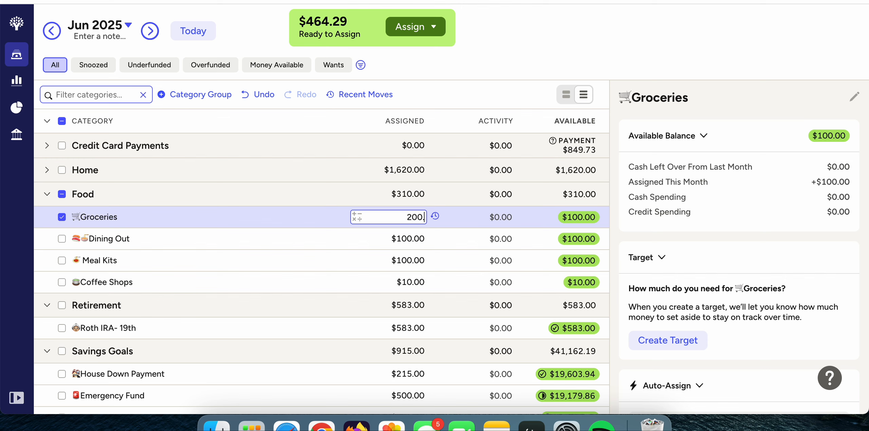
key(Return)
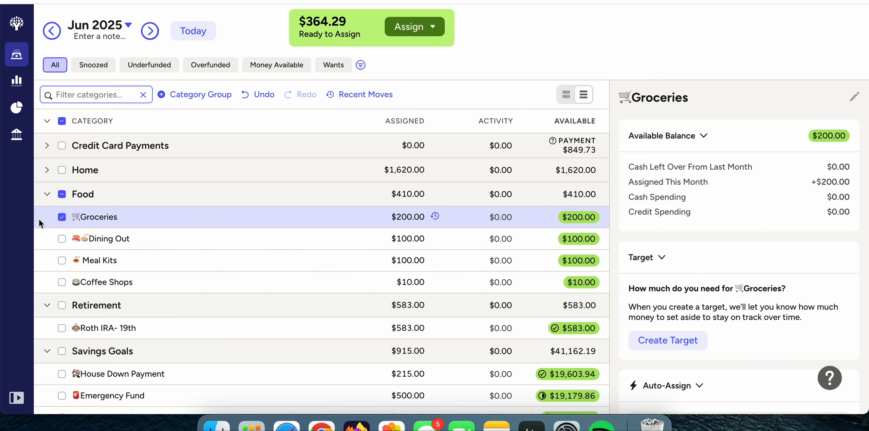
Deselect Groceries, look back at May and April 2025, and set June's assigned amount for Dining Out under Food to $180.00.
click(62, 217)
click(52, 31)
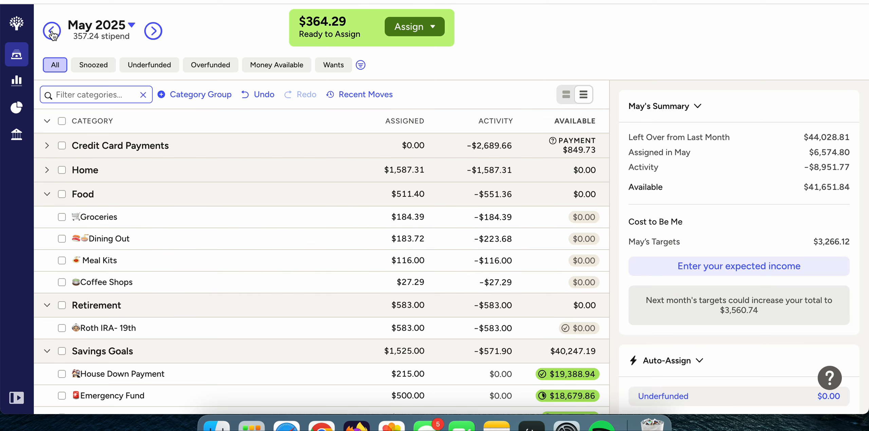
click(52, 31)
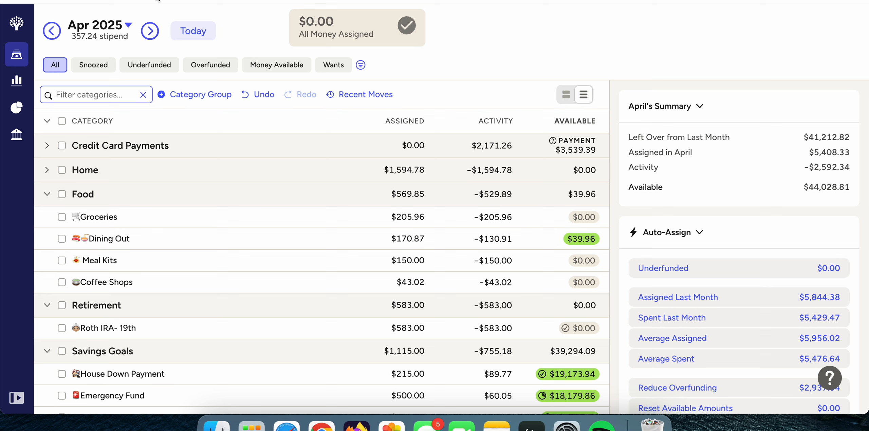
click(150, 31)
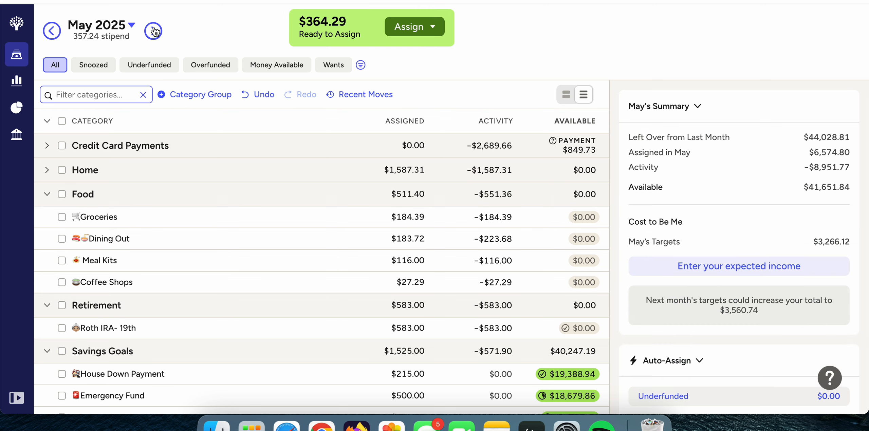
click(155, 31)
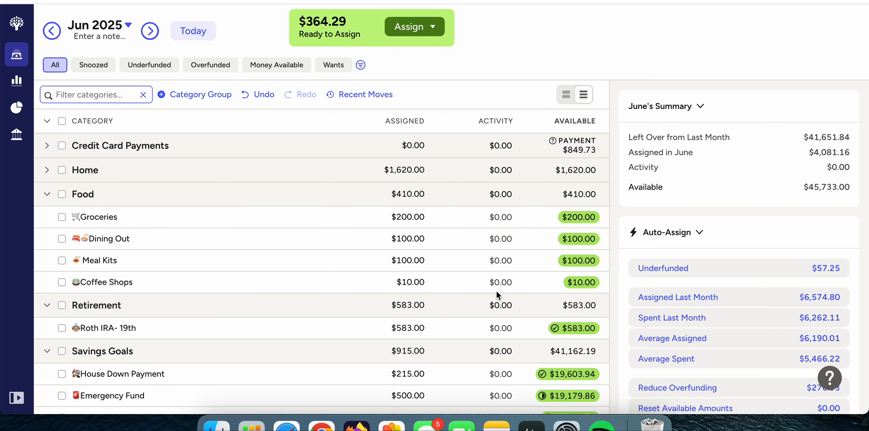
click(397, 240)
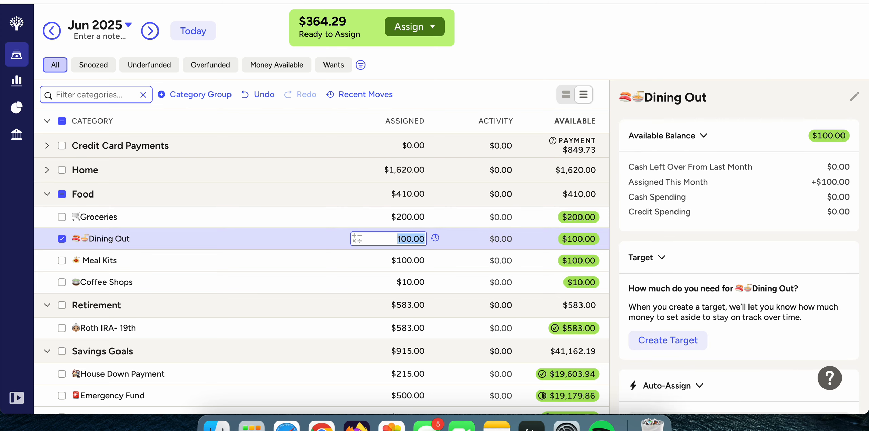
text(180)
key(Return)
click(62, 237)
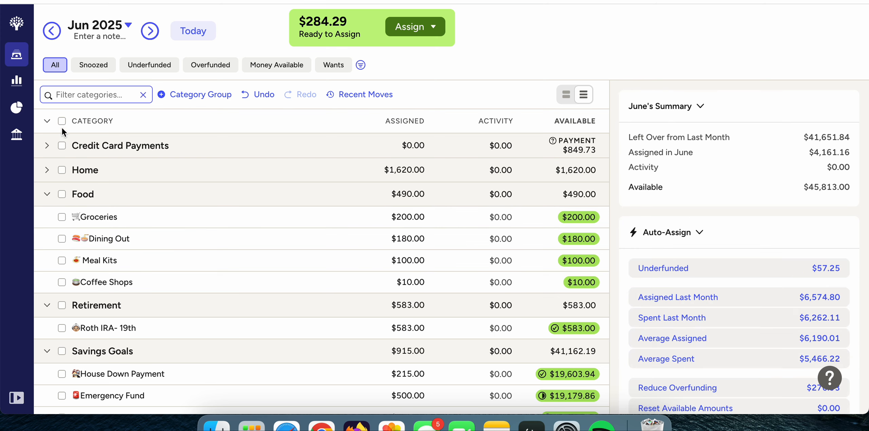
Review the Meal Kits spending in May and April 2025, and set its assigned amount for June to $116.00.
click(51, 31)
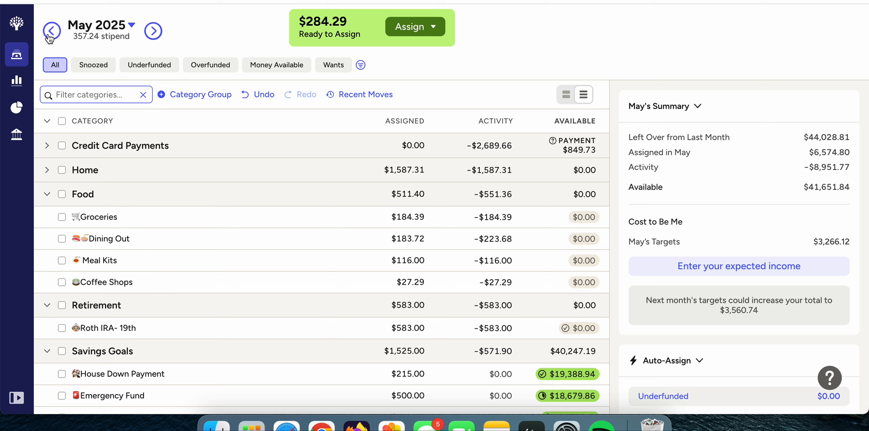
click(51, 37)
click(152, 34)
click(153, 34)
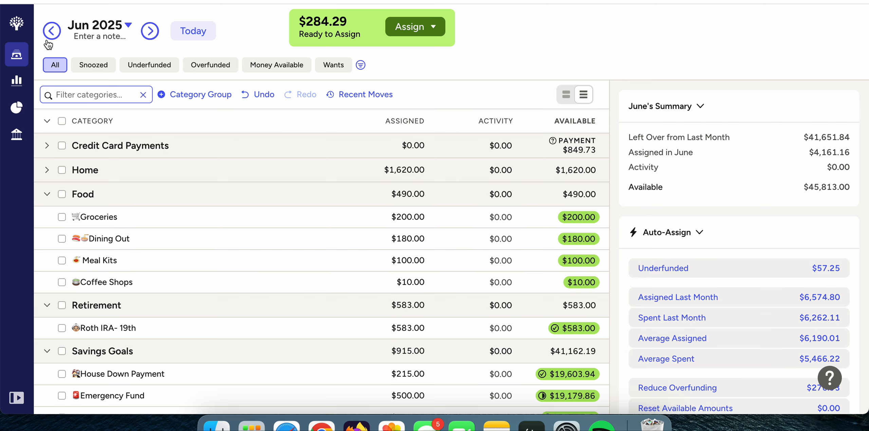
click(407, 261)
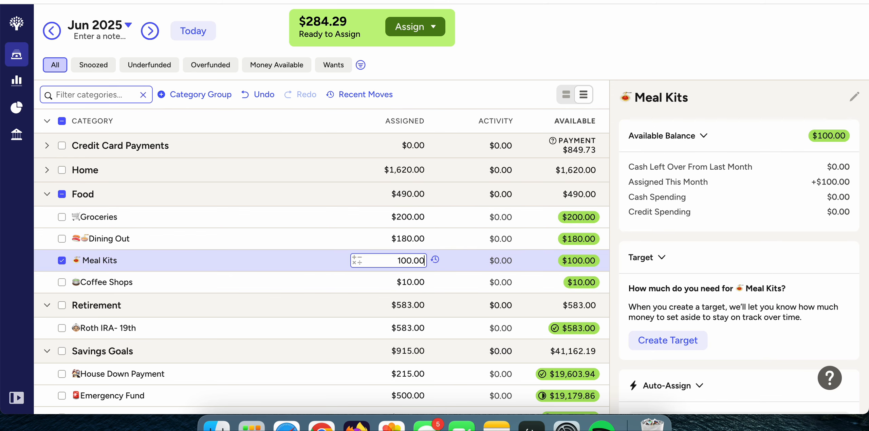
key(BackSpace)
key(BackSpace)
text(16)
key(Return)
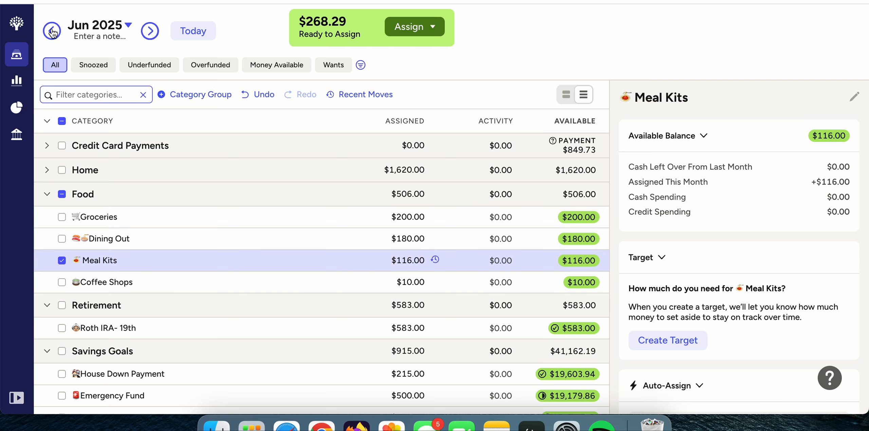
Check the May 2025 figures for Coffee Shops with Meal Kits deselected, and return to the June budget.
click(52, 31)
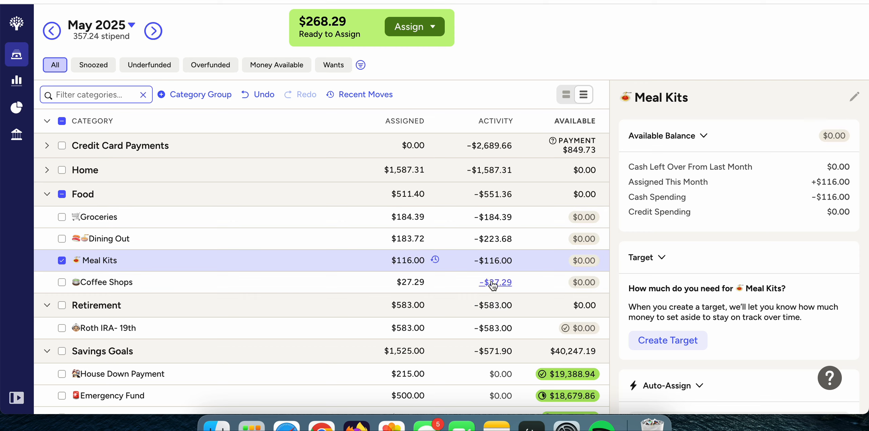
click(64, 259)
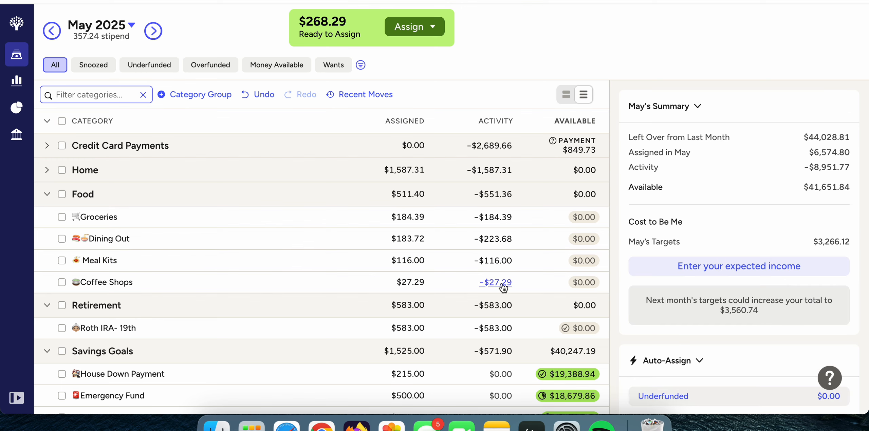
click(380, 285)
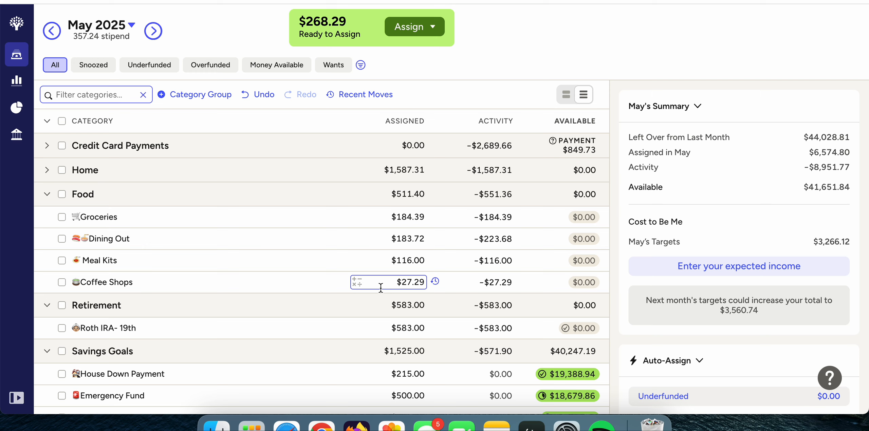
click(153, 30)
click(394, 288)
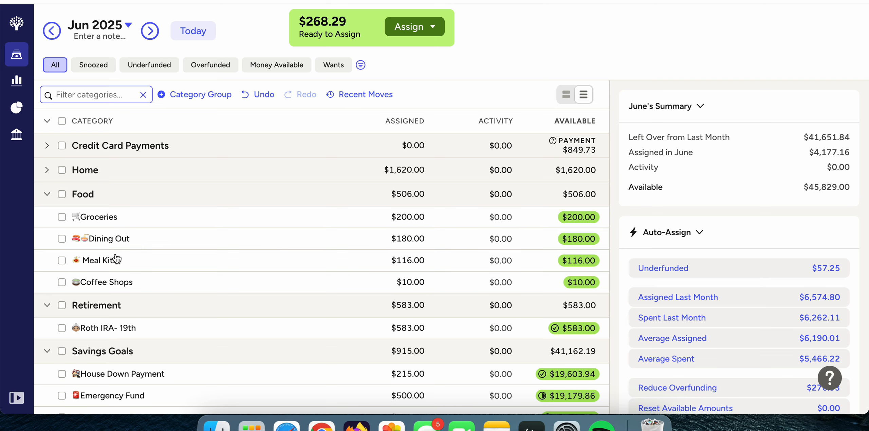
Assign $57.25 to Tech Upgrades under Quality of Life for June, check its target progress, and deselect the category.
scroll(116, 259, down, 20)
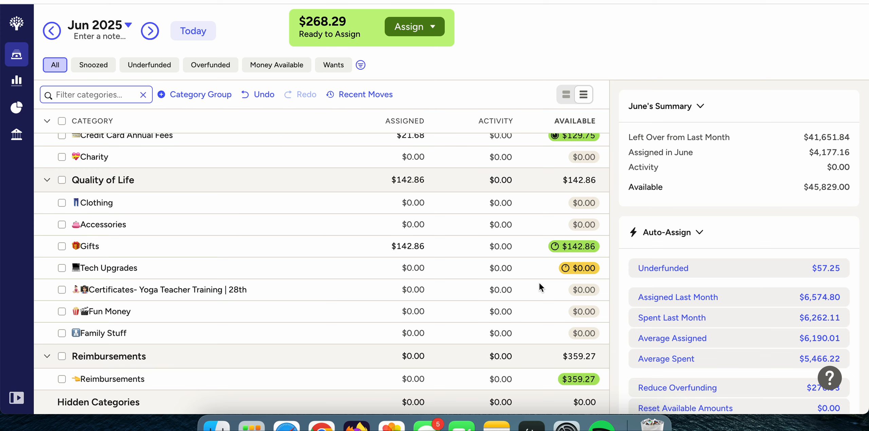
scroll(539, 282, up, 20)
scroll(538, 282, down, 20)
click(406, 269)
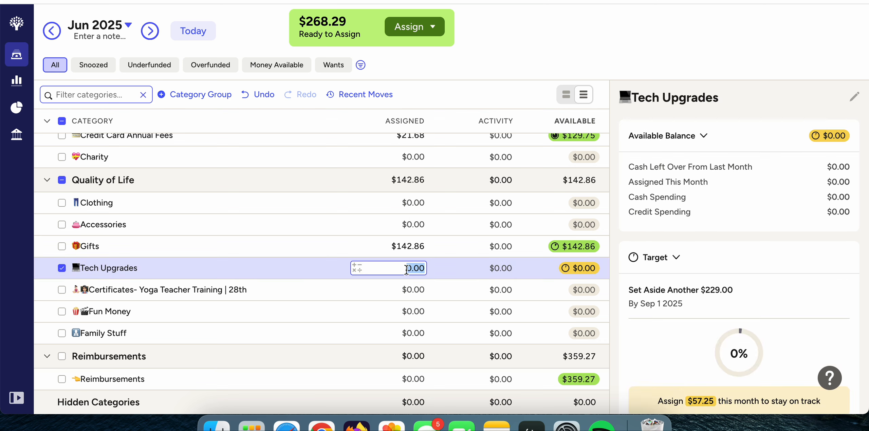
text(57.25)
key(Return)
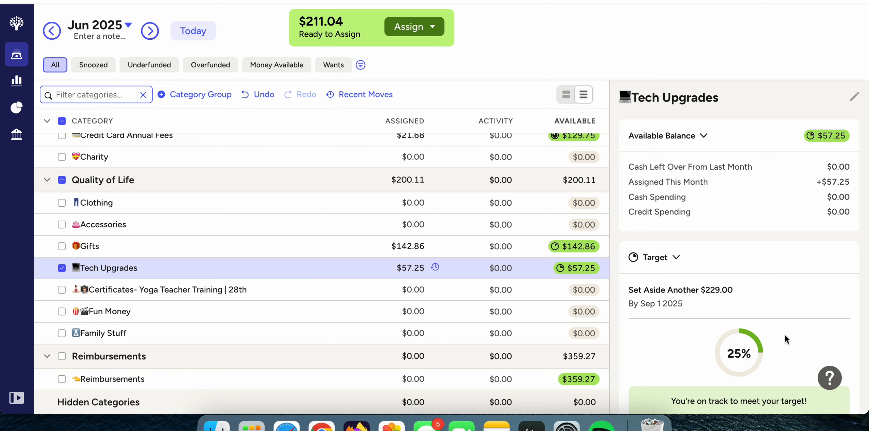
scroll(782, 332, down, 4)
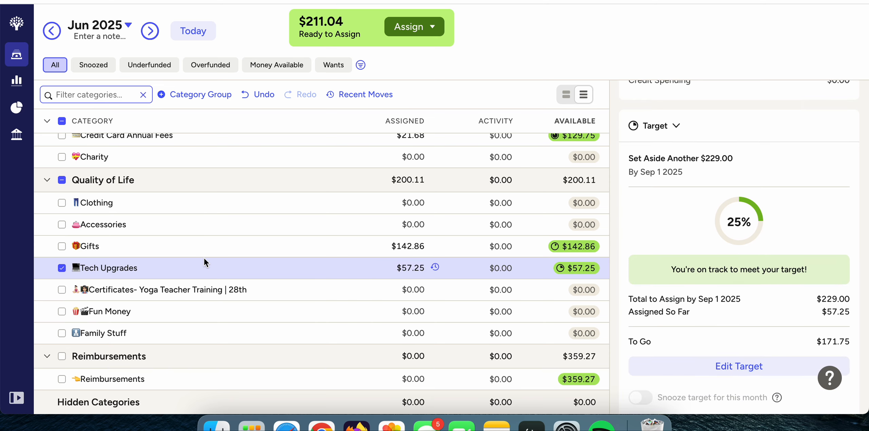
click(62, 268)
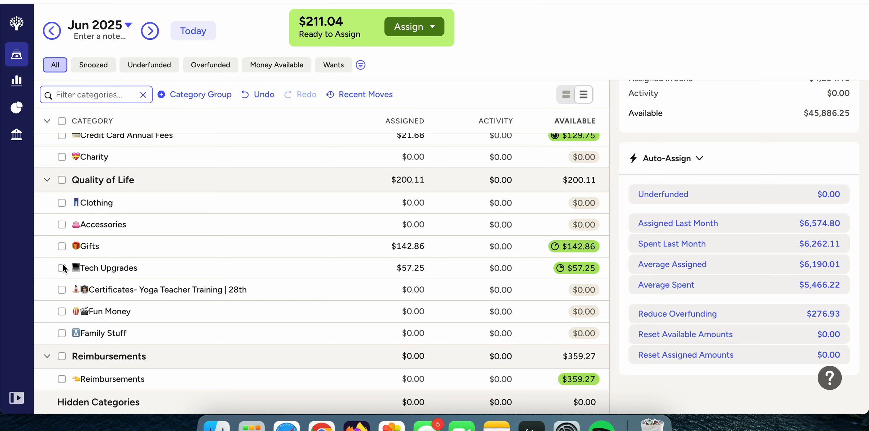
Assign $40.00 to Fun Money under Quality of Life for June and deselect the category.
scroll(207, 170, up, 10)
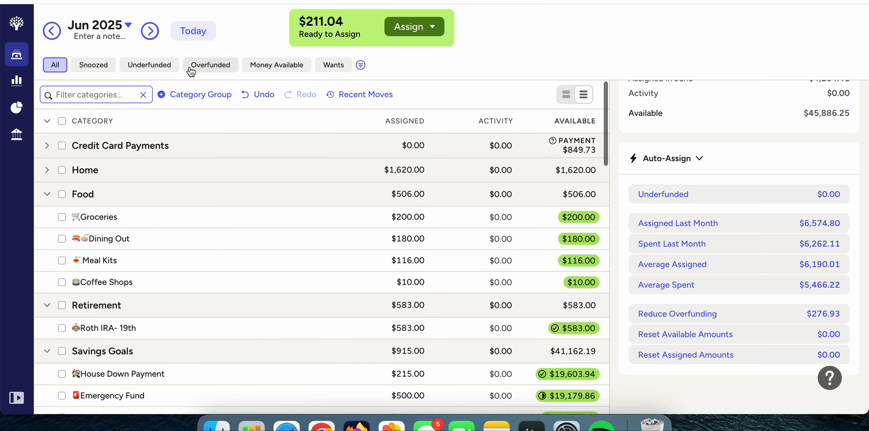
scroll(152, 224, down, 10)
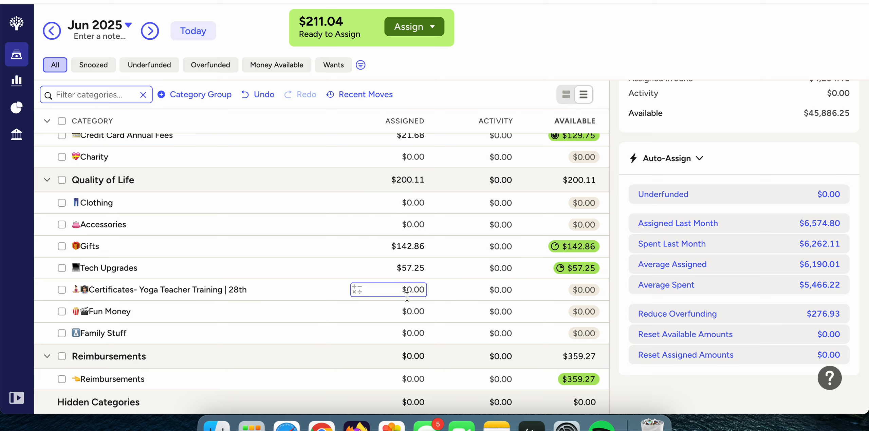
click(403, 310)
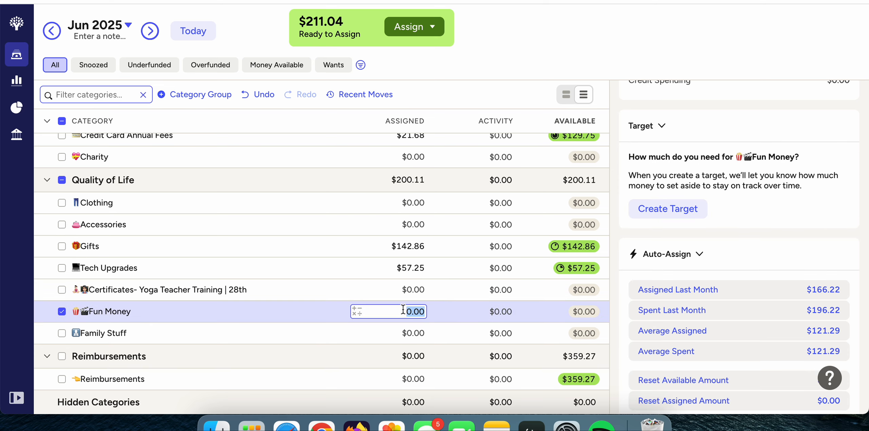
text(25.00)
double_click(405, 309)
text(40)
key(Return)
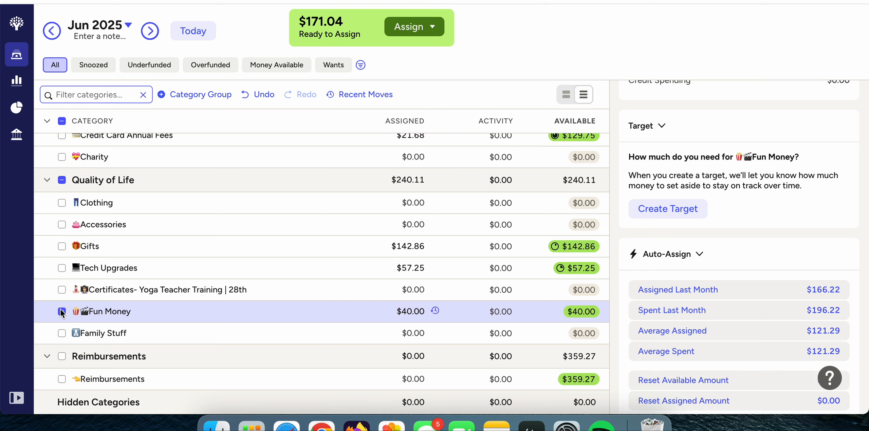
click(62, 312)
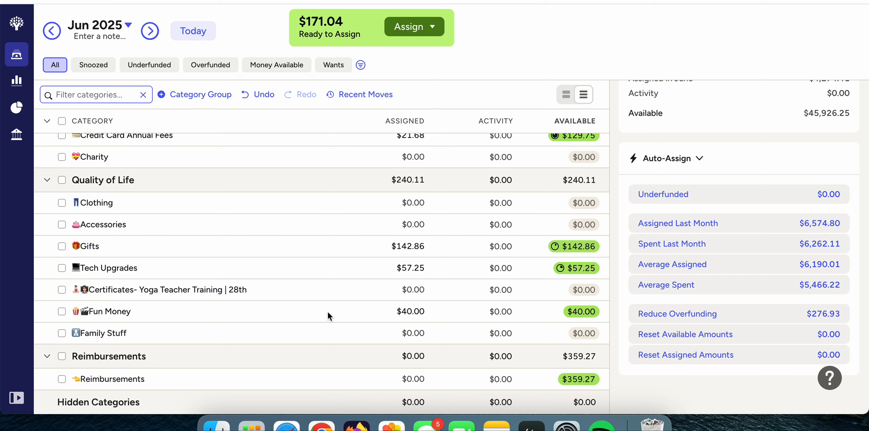
Assign $40.00 to Car gas under Car Expenses for June and deselect the category.
scroll(327, 311, up, 5)
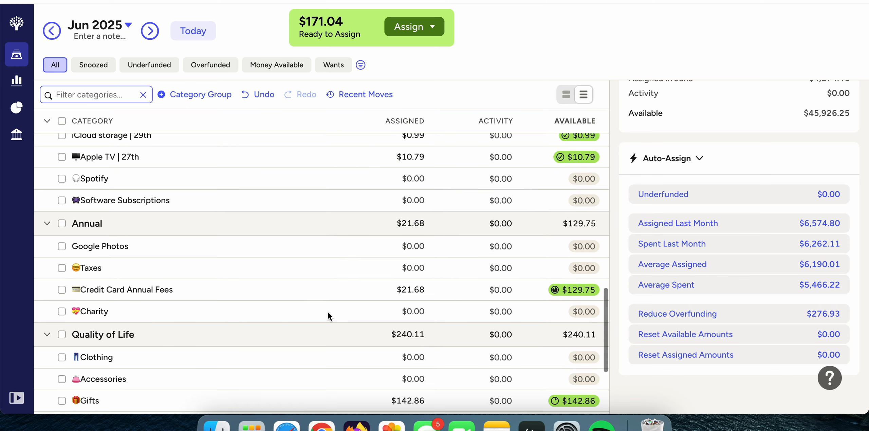
scroll(327, 312, up, 9)
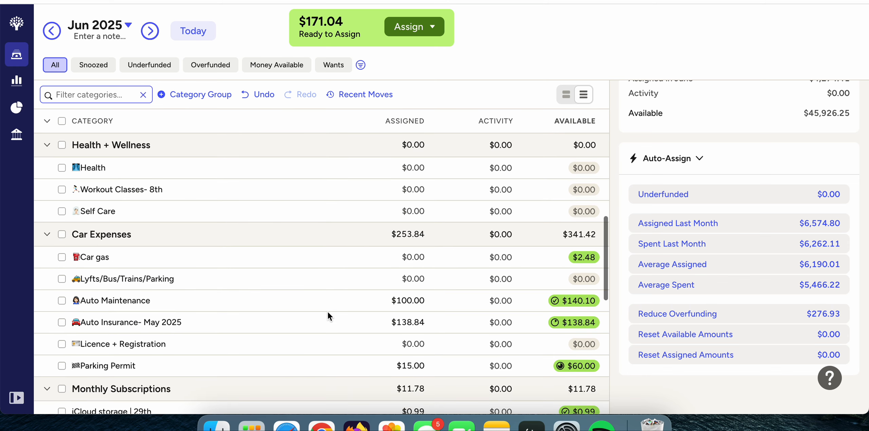
click(414, 251)
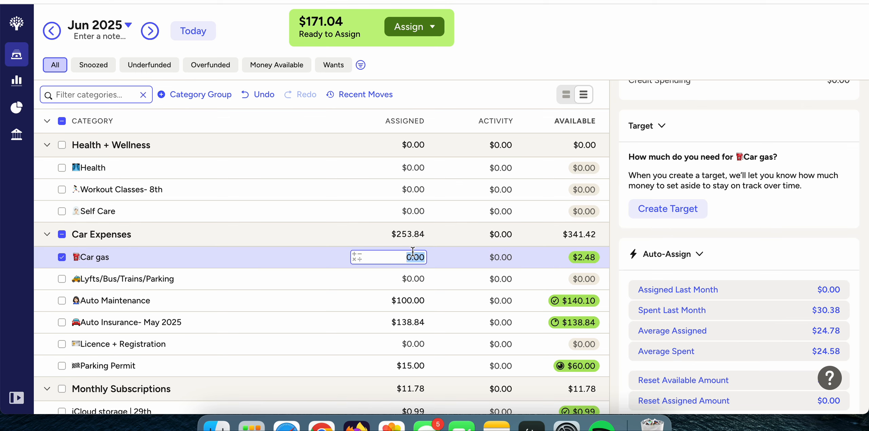
text(30.00)
key(Return)
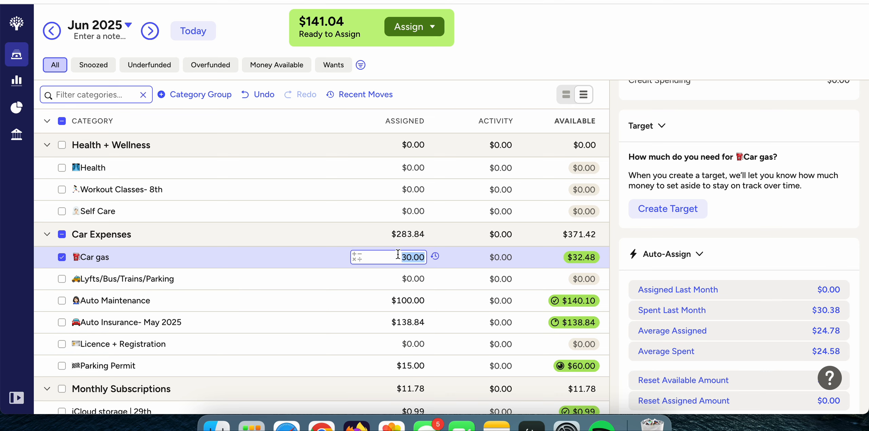
text(40.00)
key(Return)
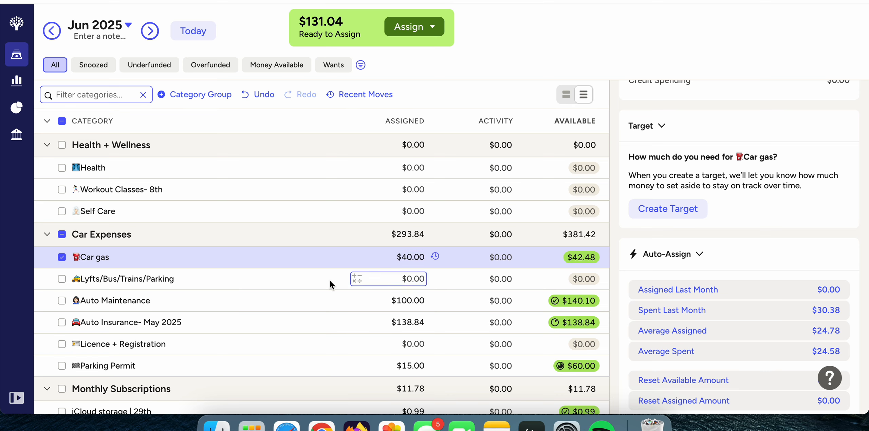
click(63, 256)
Add a category named Therapy to the Health + Wellness group, move it directly below Health, and select it.
scroll(313, 264, up, 2)
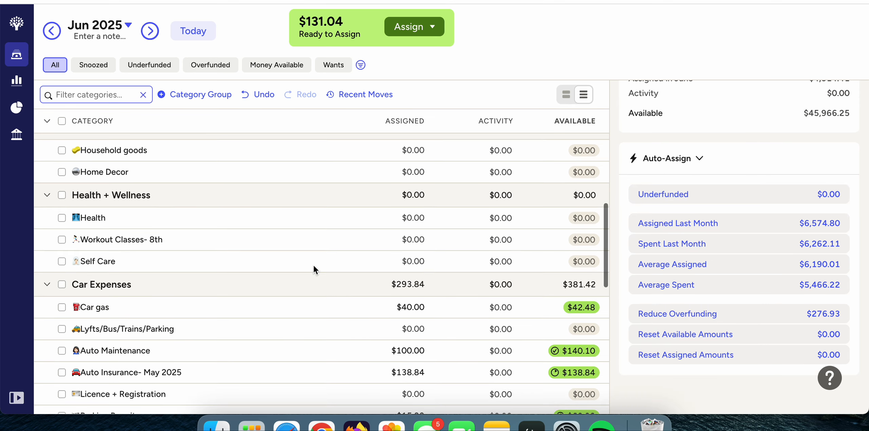
click(401, 218)
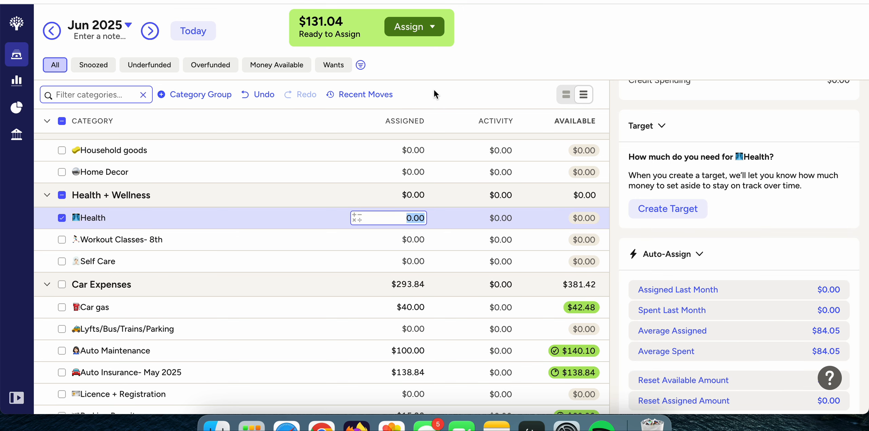
click(161, 194)
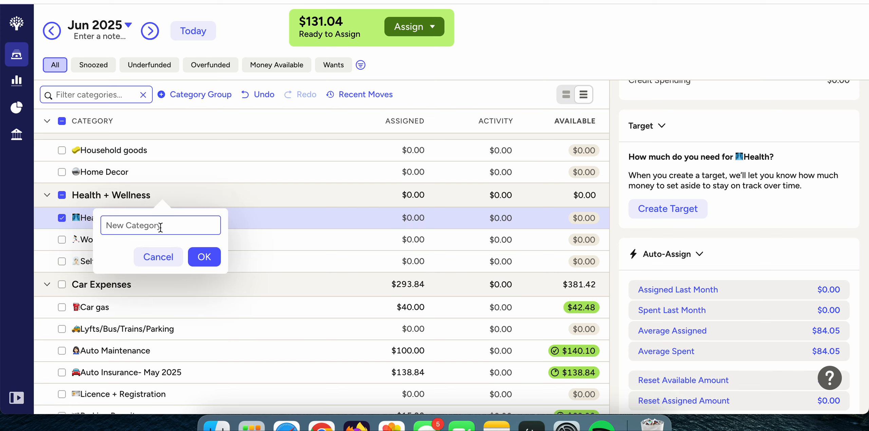
text(Therapy)
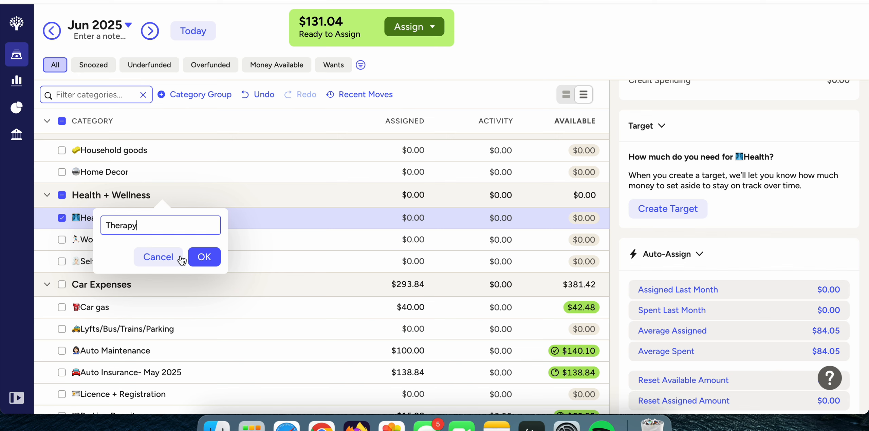
click(191, 263)
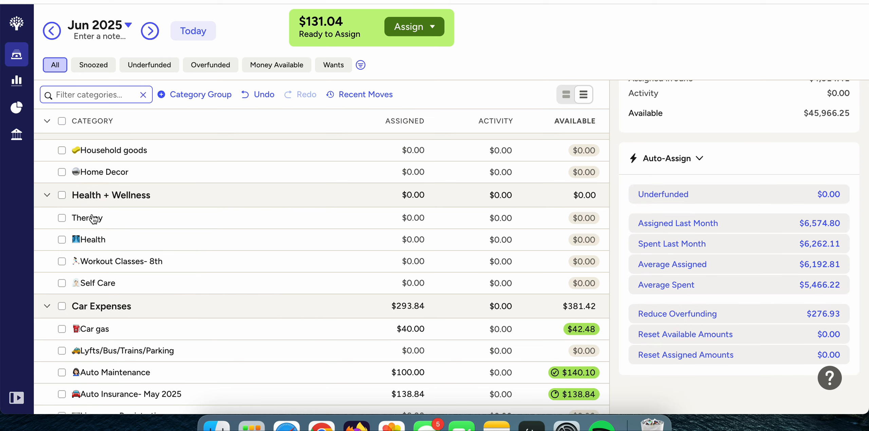
drag(90, 218, 105, 267)
click(83, 241)
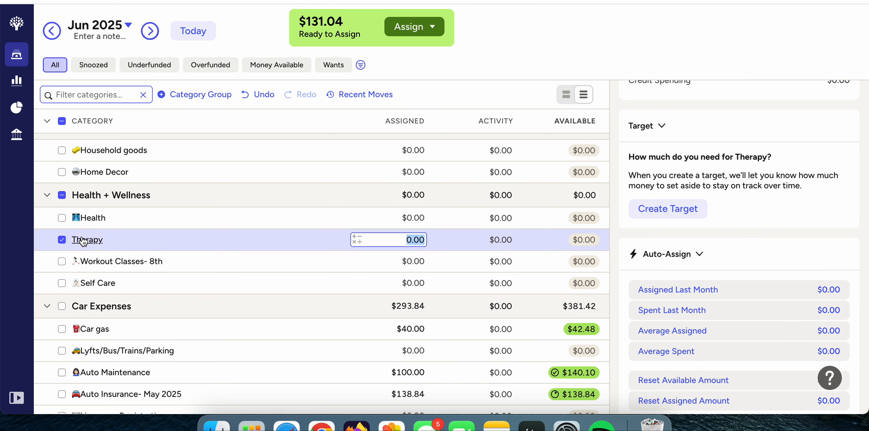
Open the Therapy category's name for editing and bring up the emoji picker at its beginning.
click(83, 241)
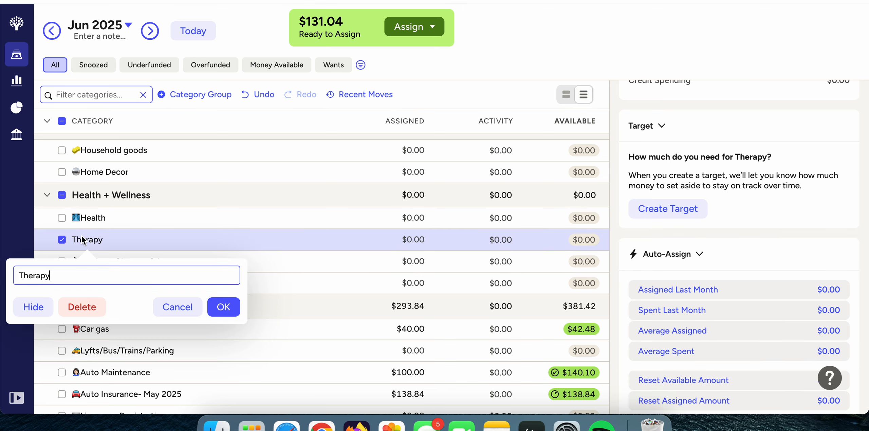
click(19, 275)
key(ctrl+super+space)
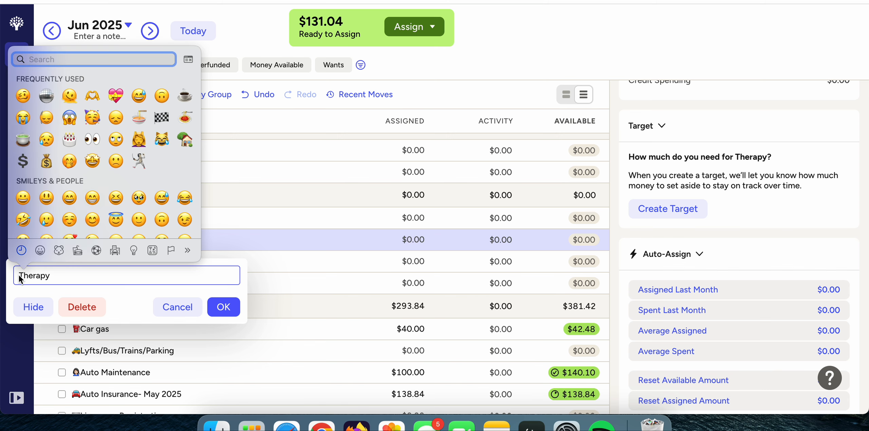
Search the emoji picker for therapy and then for health to find a symbol for the Therapy category.
scroll(187, 146, down, 5)
scroll(187, 146, up, 4)
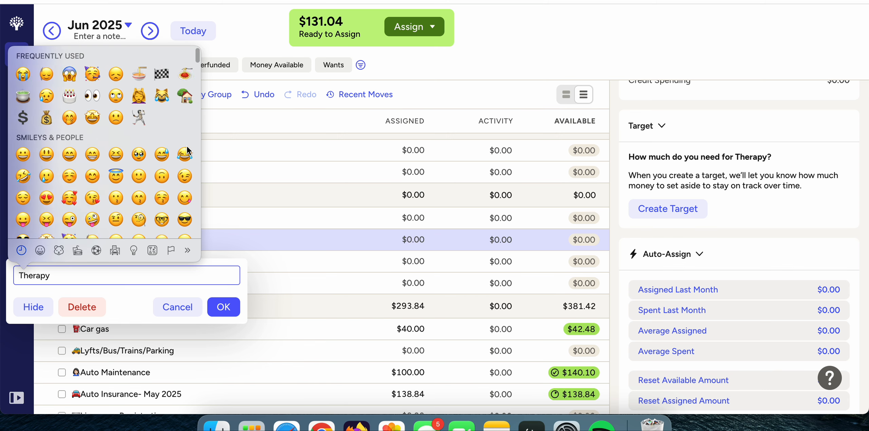
scroll(187, 150, up, 2)
text(thera)
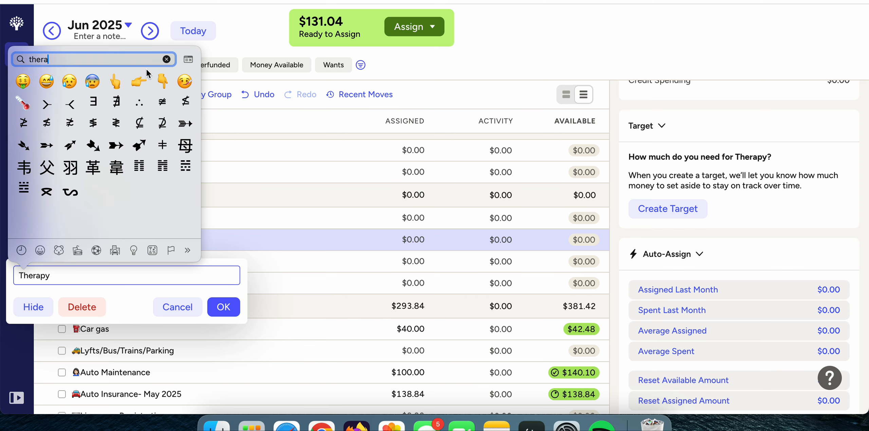
text(py)
key(BackSpace)
key(BackSpace)
key(BackSpace)
key(BackSpace)
key(BackSpace)
key(BackSpace)
key(BackSpace)
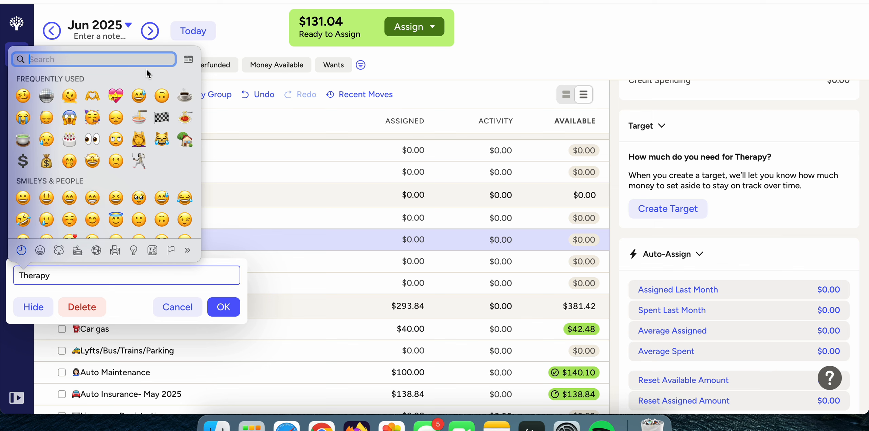
text(health)
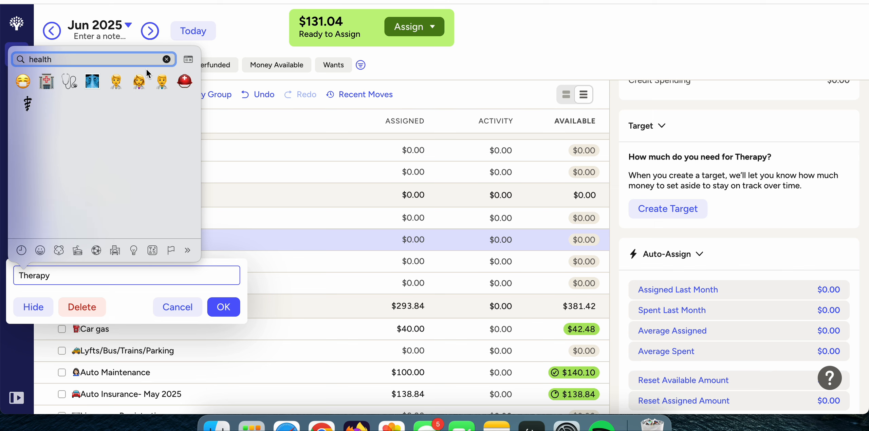
Try a light-skinned woman-at-computer emoji in front of Therapy, searching for computer, and remove it from the name.
click(165, 58)
text(computer)
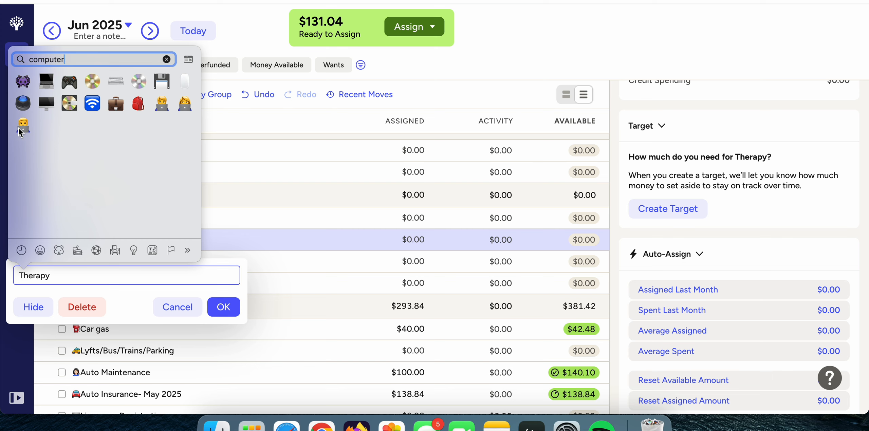
click(186, 104)
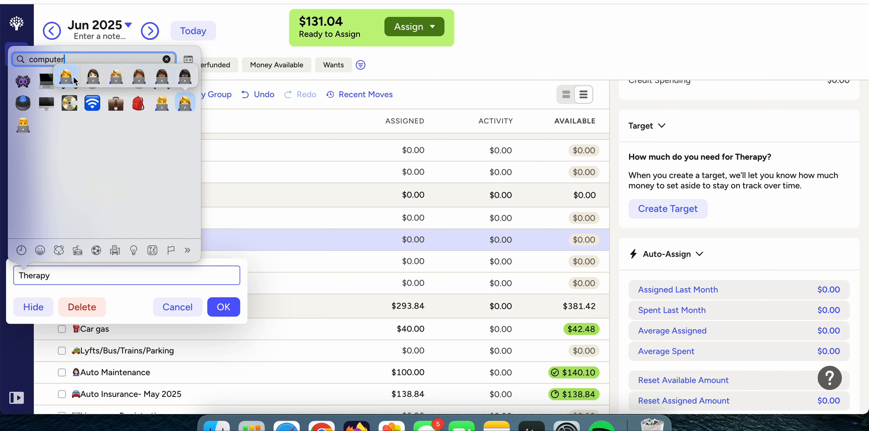
click(93, 76)
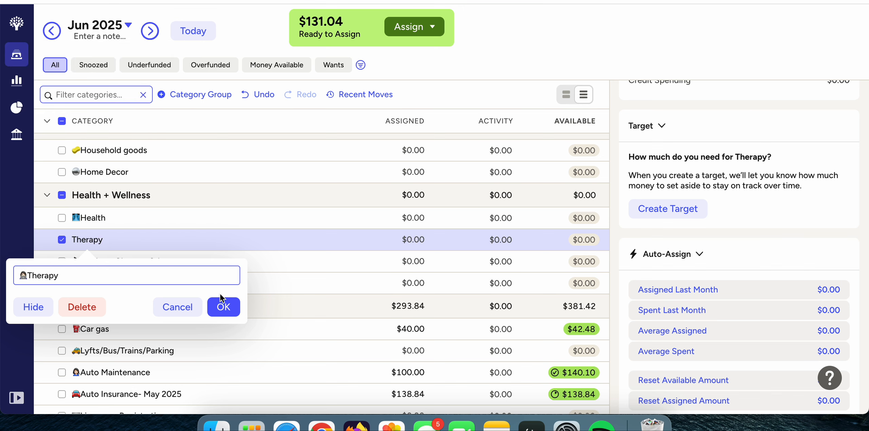
key(BackSpace)
key(BackSpace)
key(BackSpace)
Add the yellow lightning bolt emoji in front of the Therapy category's name, save it, and deselect the category.
key(ctrl+super+space)
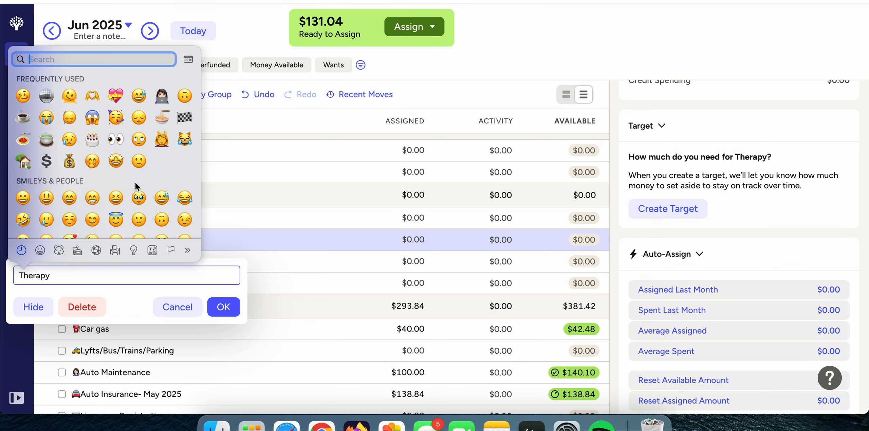
scroll(136, 185, down, 5)
scroll(135, 185, down, 4)
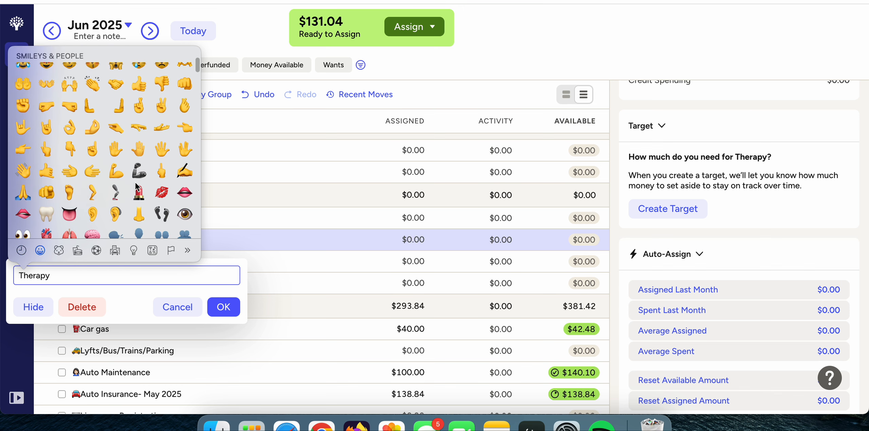
scroll(164, 116, up, 2)
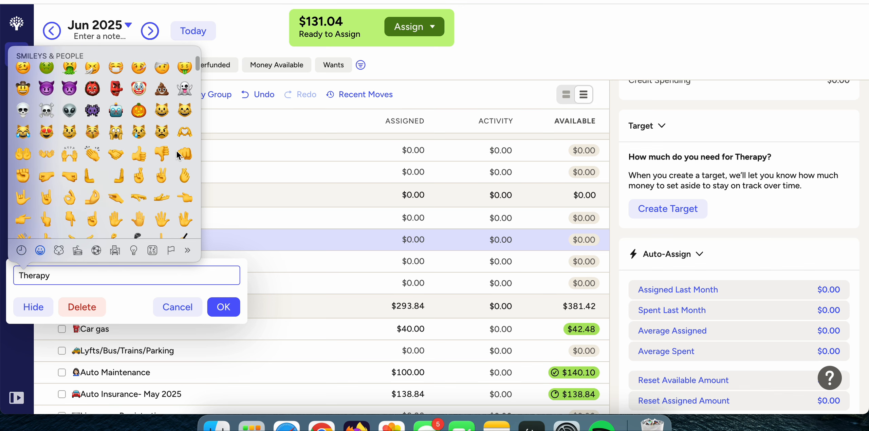
scroll(178, 155, down, 5)
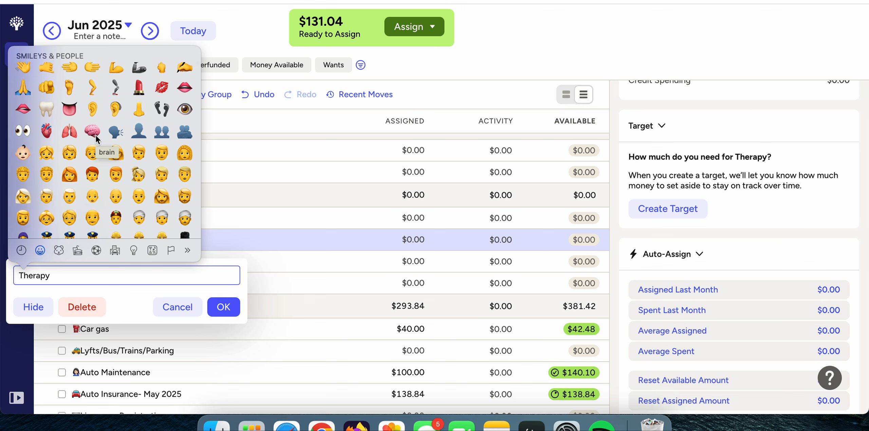
scroll(96, 135, down, 3)
scroll(96, 138, down, 2)
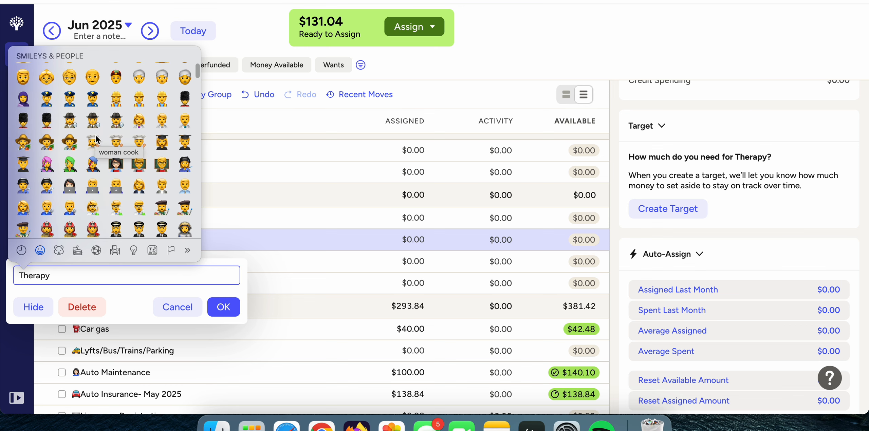
scroll(97, 139, down, 3)
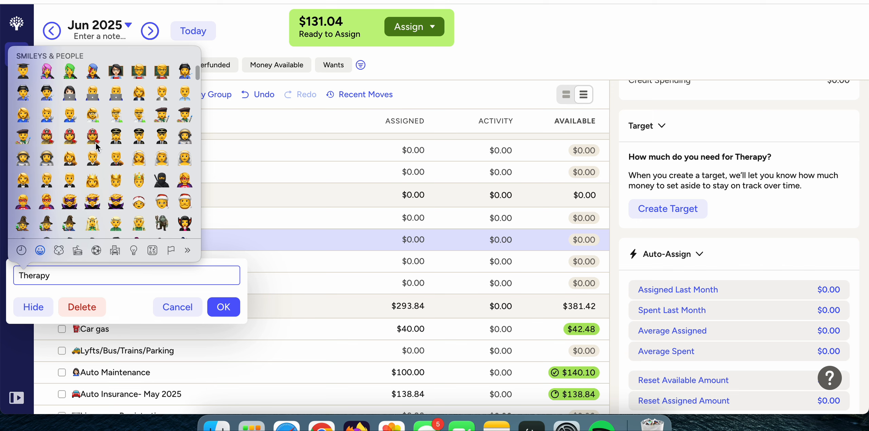
scroll(97, 146, down, 5)
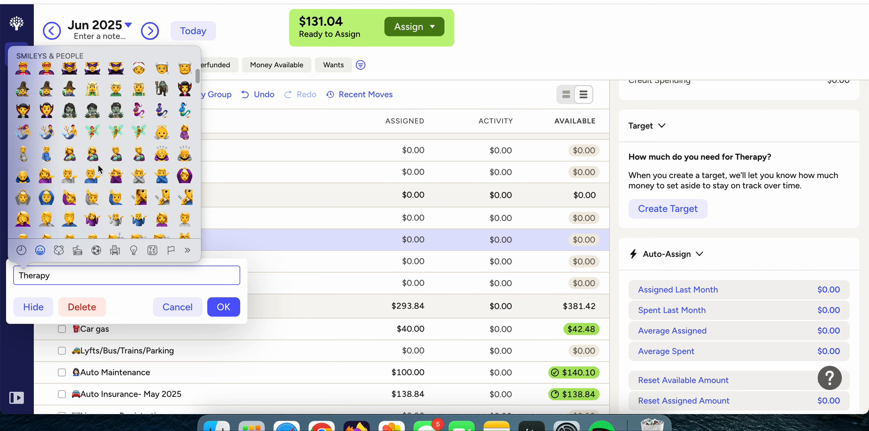
scroll(99, 169, down, 1)
scroll(98, 168, down, 4)
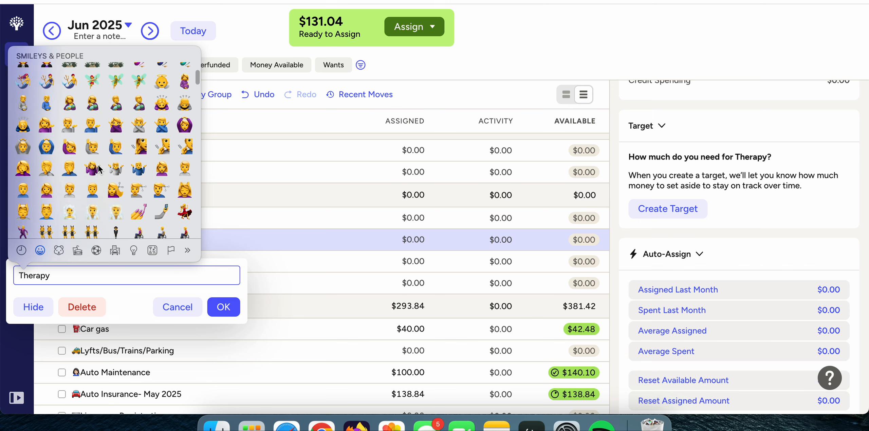
scroll(98, 169, down, 3)
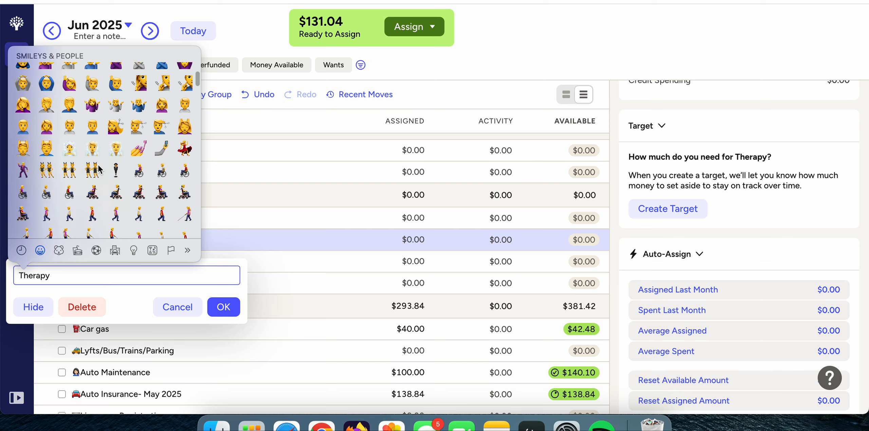
scroll(98, 169, down, 5)
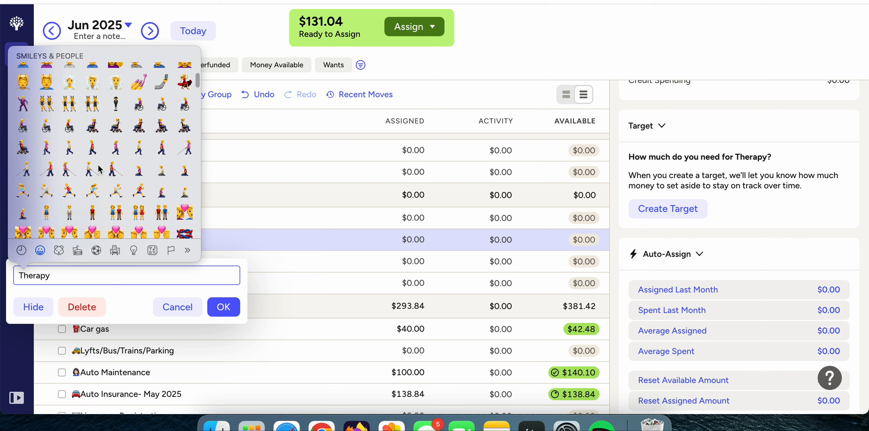
scroll(98, 164, down, 5)
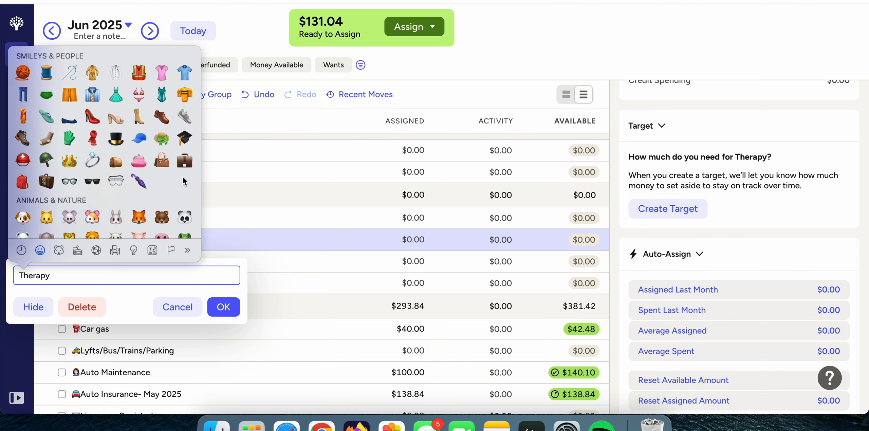
scroll(183, 180, down, 5)
scroll(183, 180, down, 6)
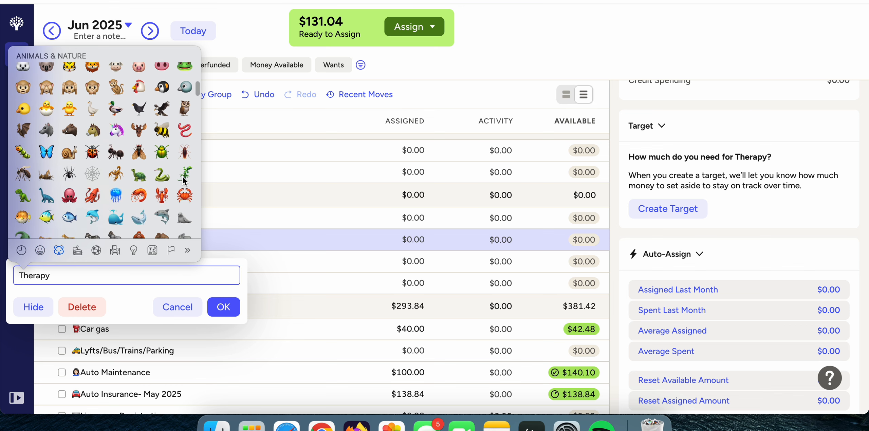
scroll(184, 180, down, 4)
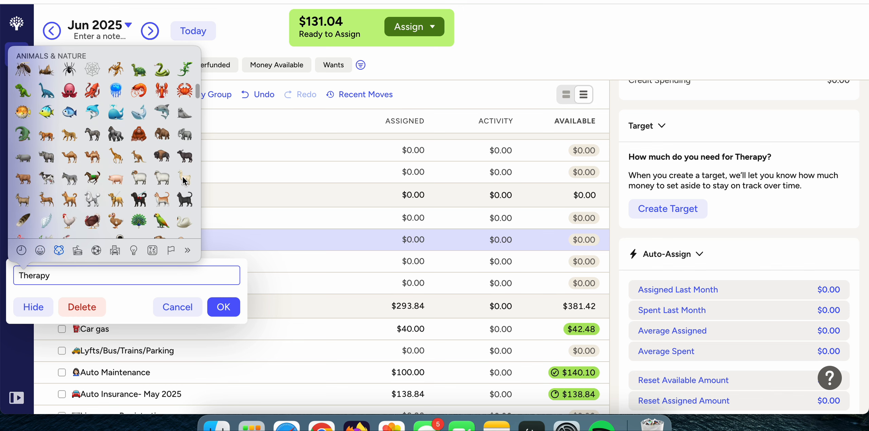
scroll(184, 180, down, 5)
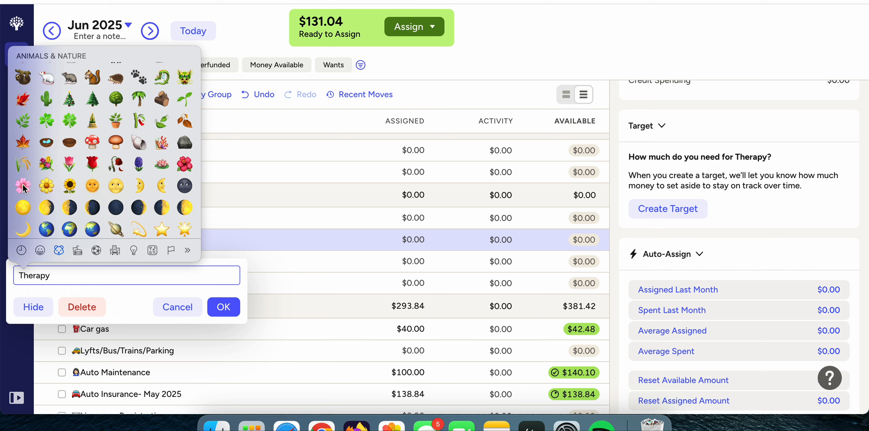
scroll(71, 186, down, 2)
scroll(70, 184, down, 1)
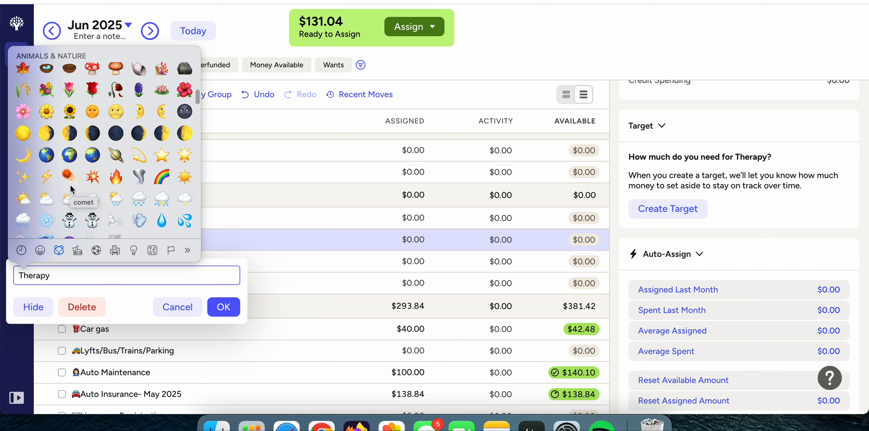
scroll(83, 171, down, 1)
scroll(83, 171, down, 1)
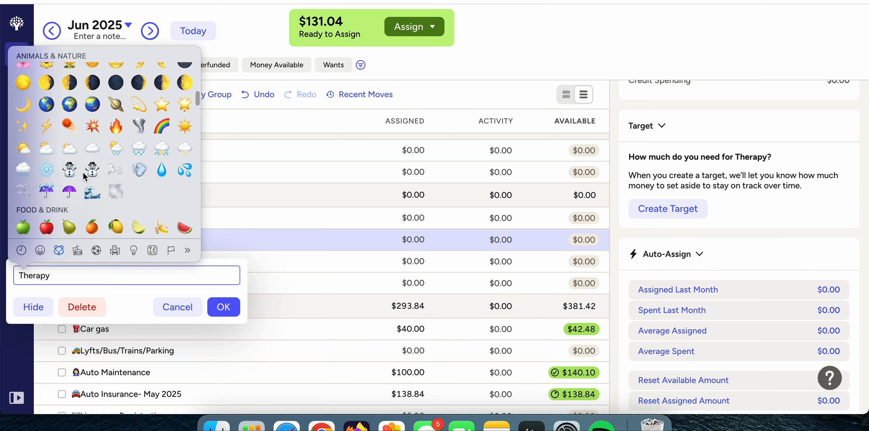
click(49, 127)
click(222, 307)
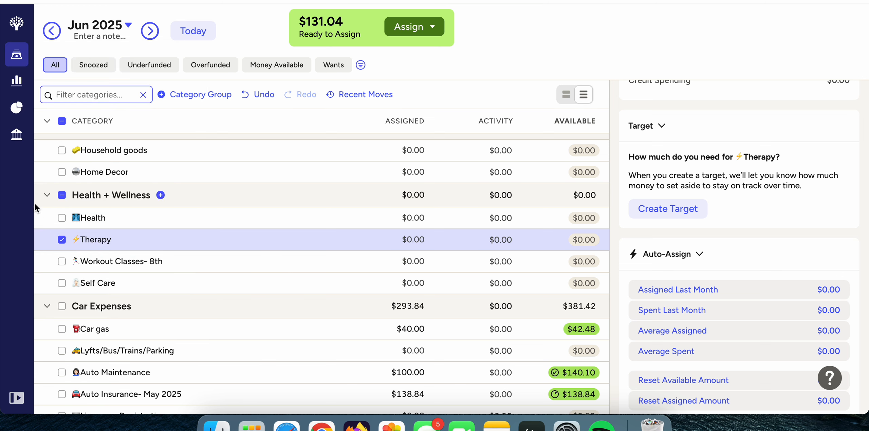
click(62, 240)
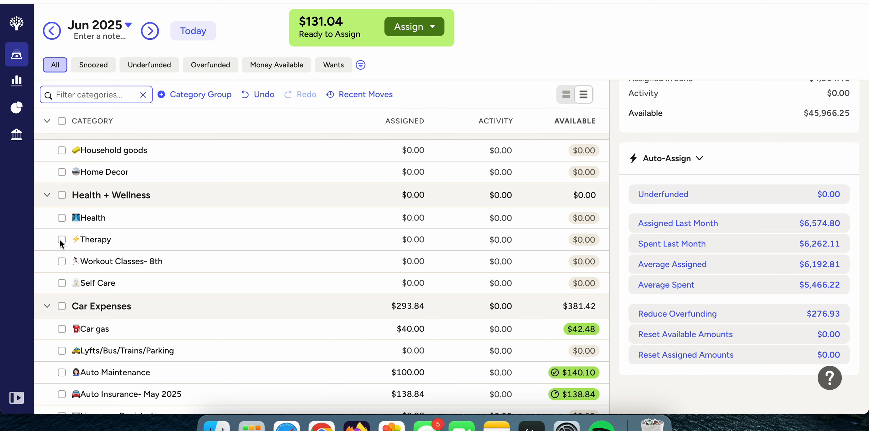
Rename the Workout Classes- 8th category to Gym Membership, keeping its emoji, and deselect the category.
click(137, 268)
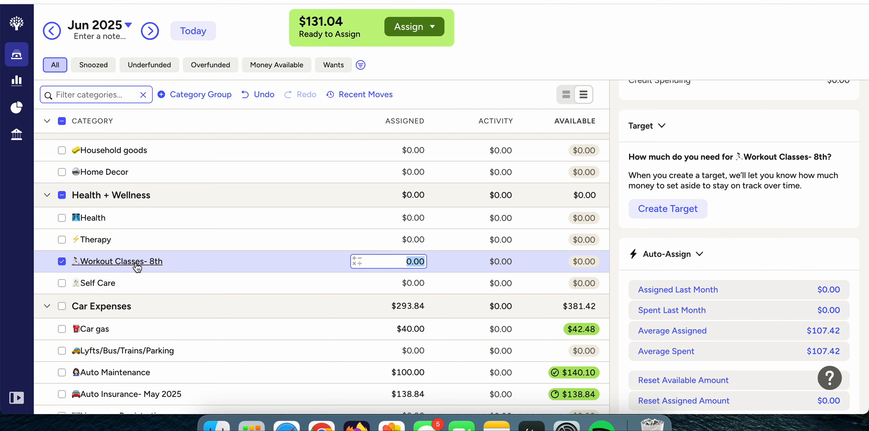
click(137, 265)
drag(127, 297, 26, 296)
key(BackSpace)
text(gym)
key(BackSpace)
key(BackSpace)
key(BackSpace)
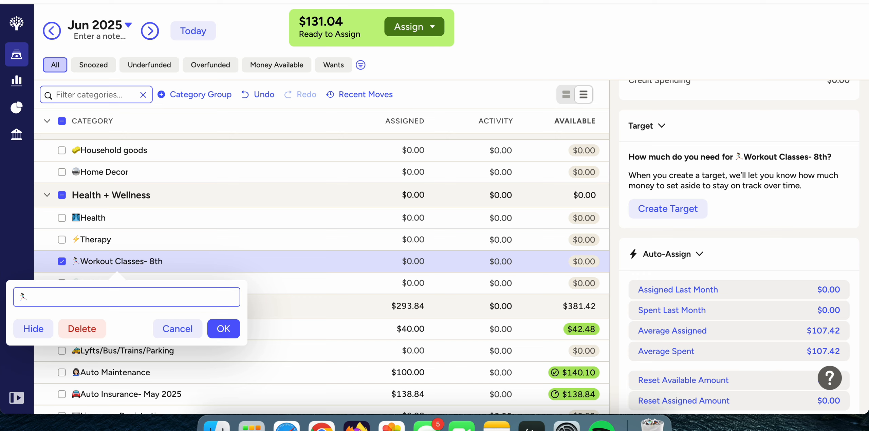
text(Gym Membership)
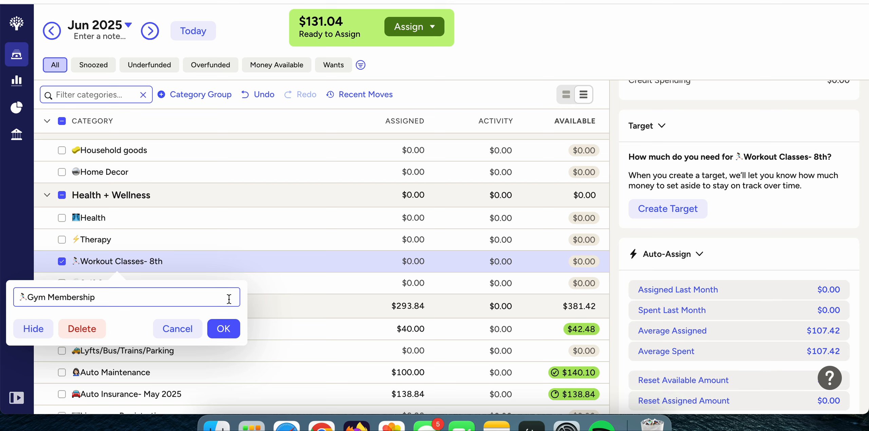
click(224, 329)
click(62, 261)
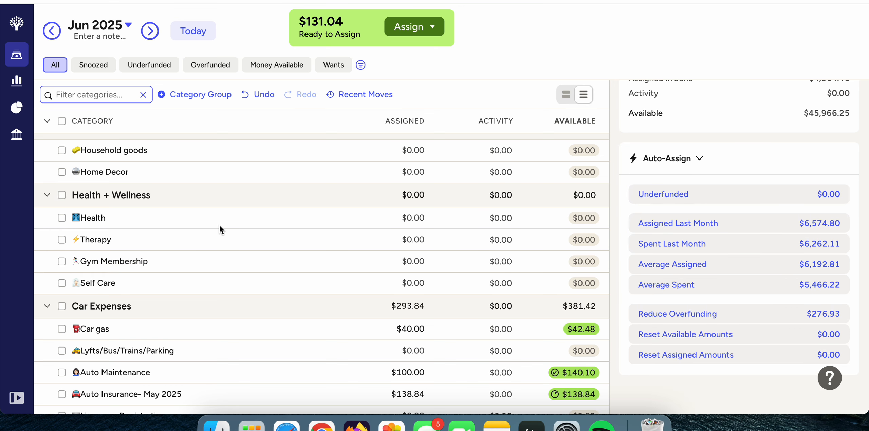
Assign $118.00 to Therapy under Health + Wellness for June and deselect the category.
click(417, 239)
text(118.00)
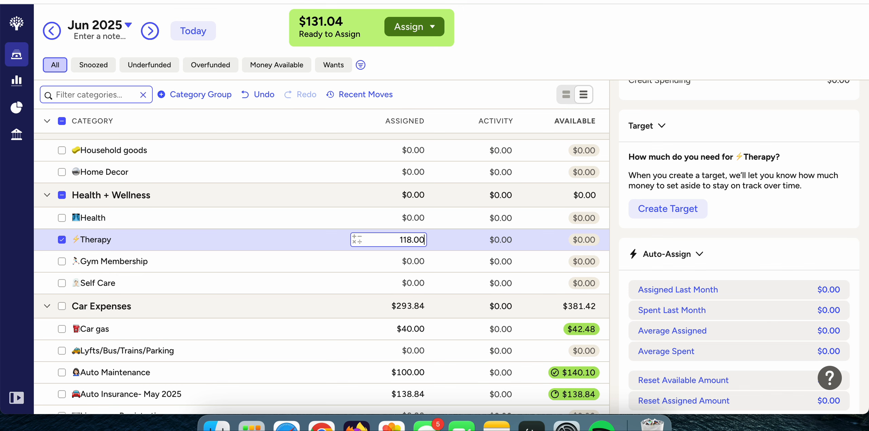
key(Return)
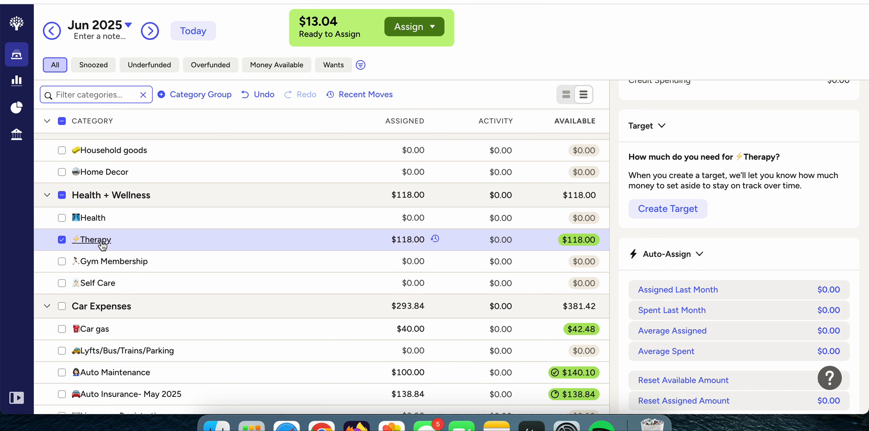
click(62, 241)
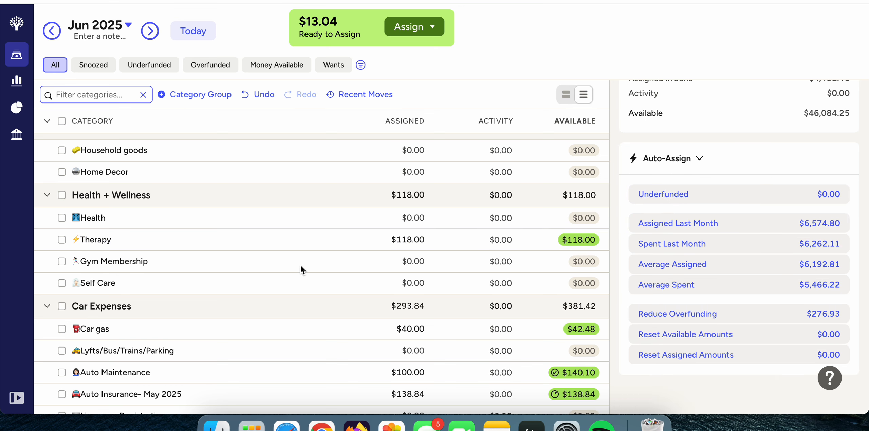
scroll(301, 268, down, 3)
scroll(301, 268, up, 6)
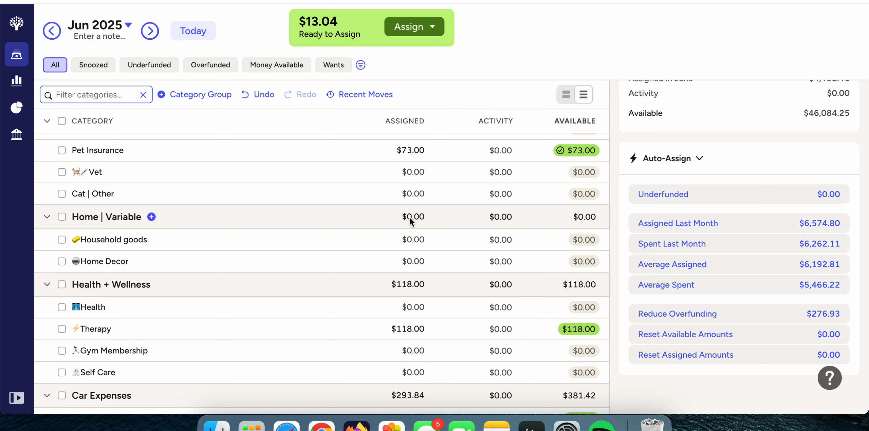
Assign $13.04 to Household goods under Home | Variable for June and deselect the category.
scroll(410, 218, up, 2)
click(414, 289)
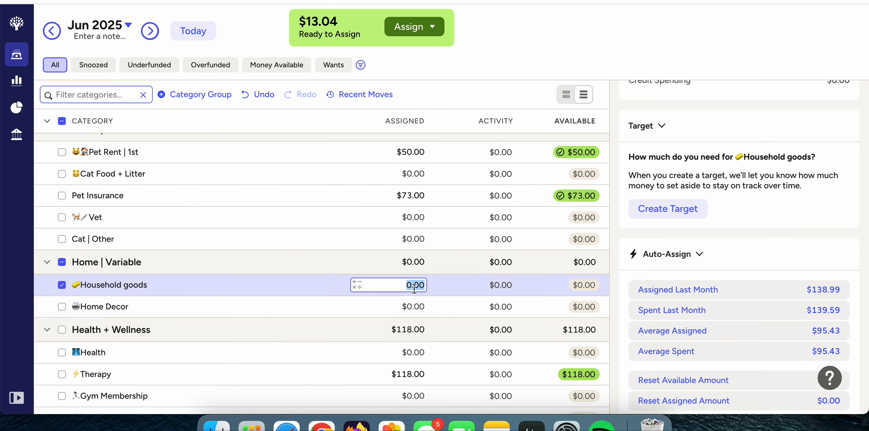
text(13.04)
key(Return)
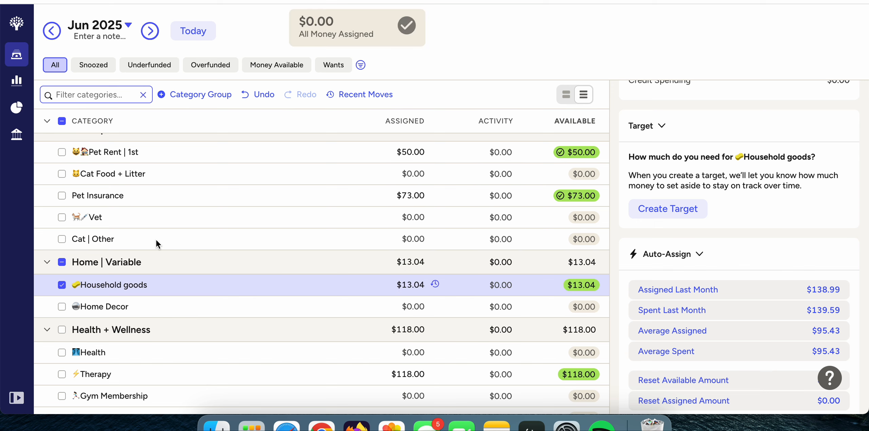
click(55, 285)
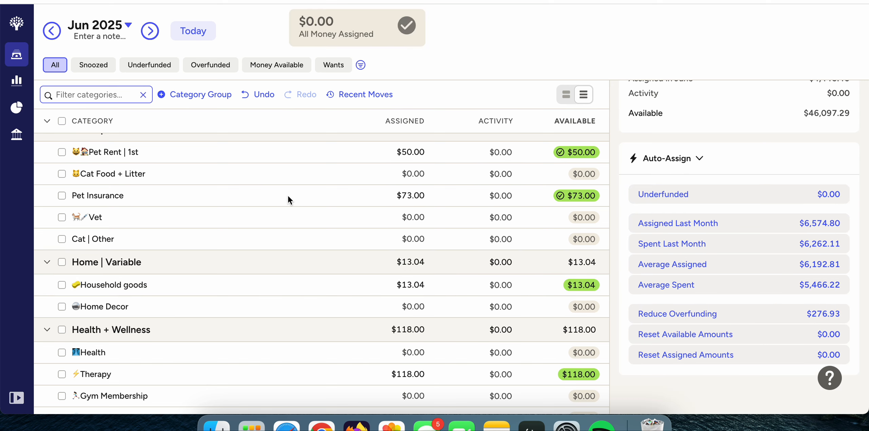
Select all June categories, highlight the Assigned in June total in June's Summary, and deselect all categories.
scroll(288, 196, up, 10)
scroll(288, 196, down, 20)
scroll(288, 196, up, 15)
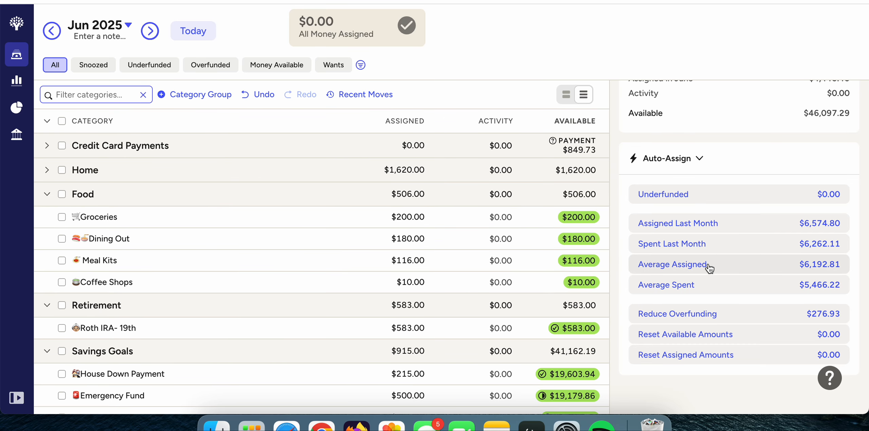
scroll(709, 268, up, 3)
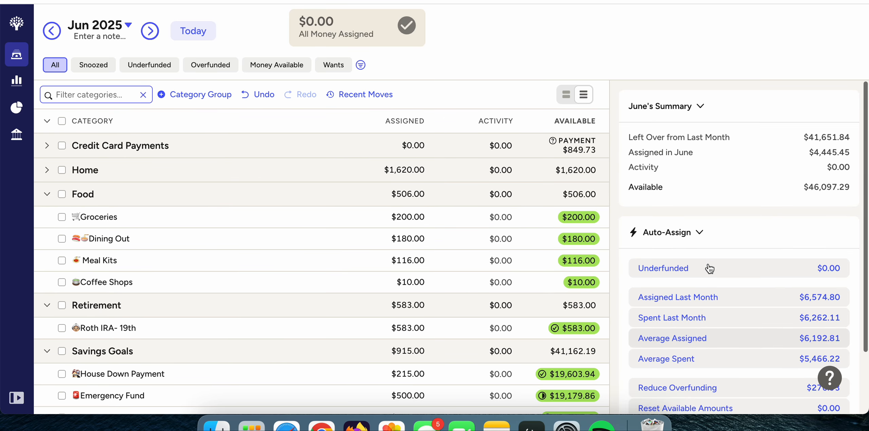
click(62, 121)
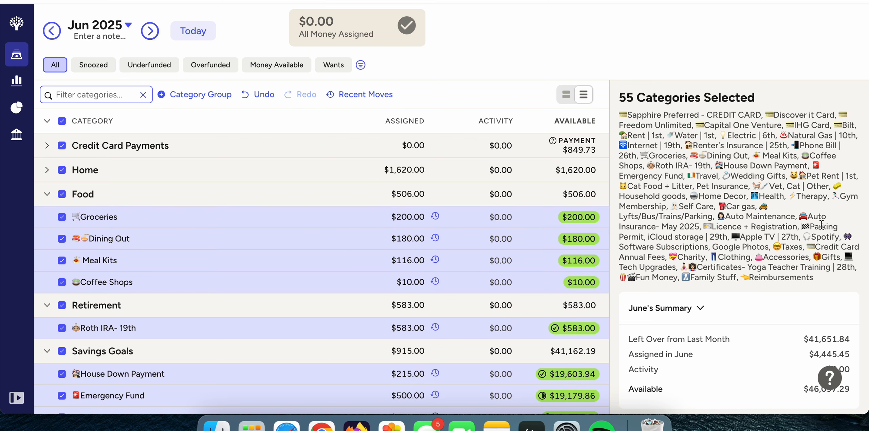
scroll(822, 225, down, 3)
drag(814, 248, 855, 250)
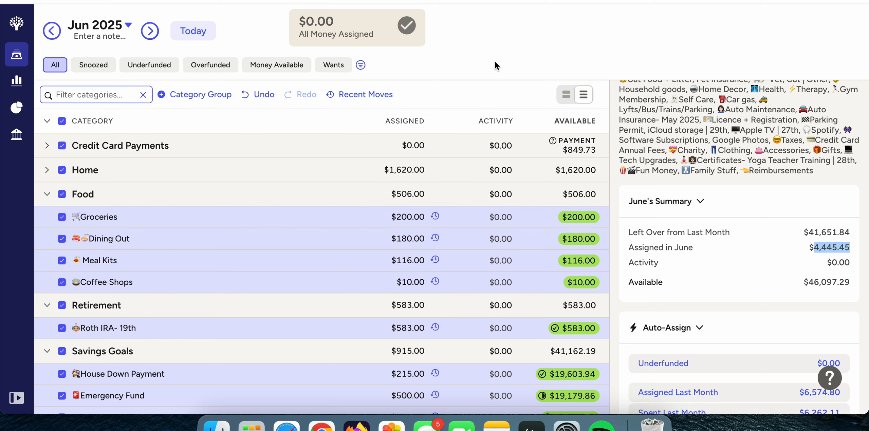
click(514, 57)
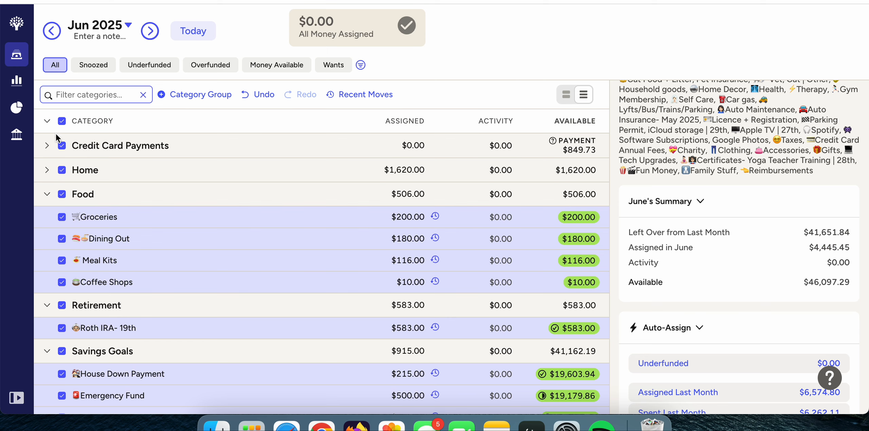
click(63, 121)
Check July 2025's underfunded amount, return to June 2025, and look over the whole category list.
click(151, 29)
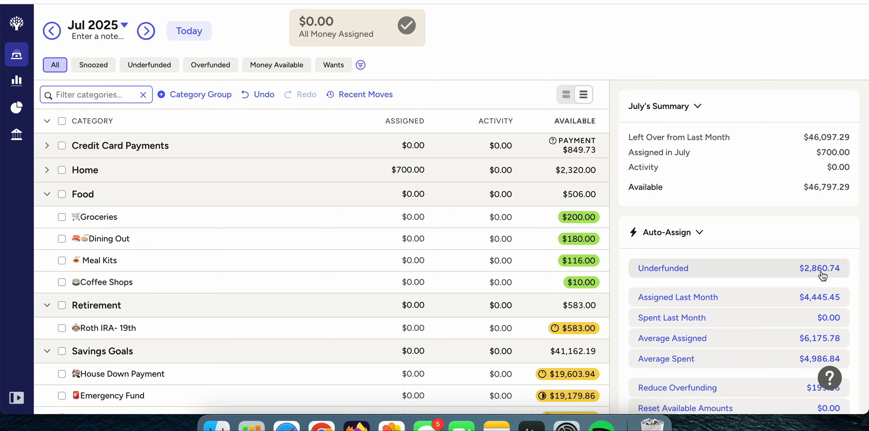
click(53, 31)
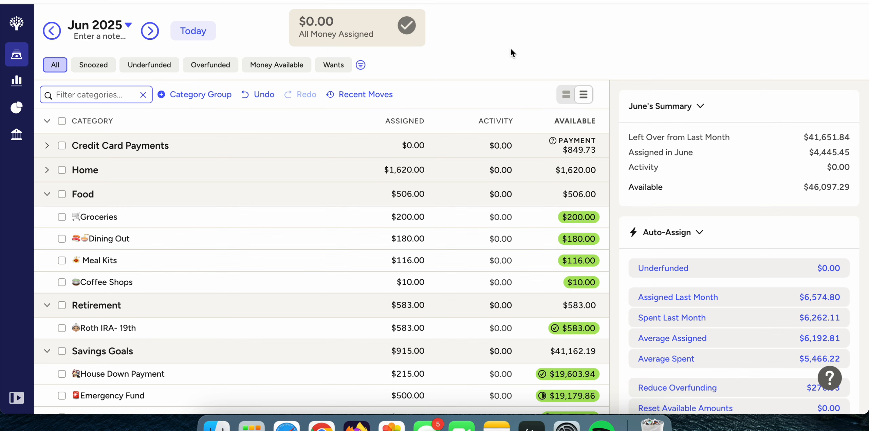
scroll(277, 366, down, 15)
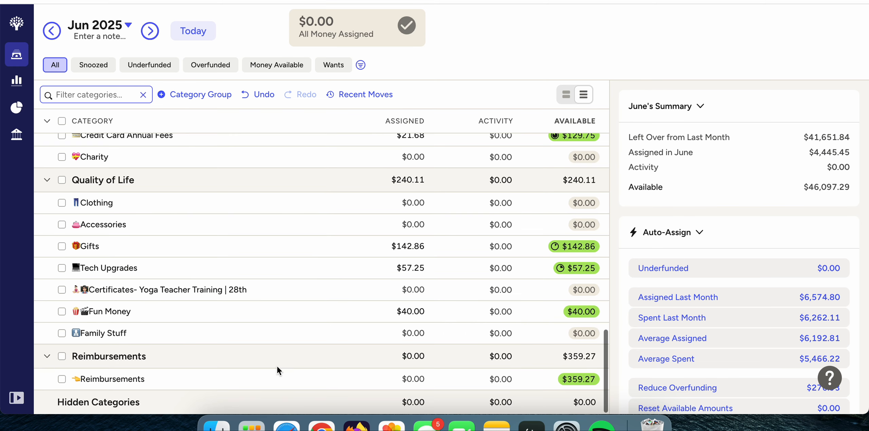
scroll(492, 160, up, 15)
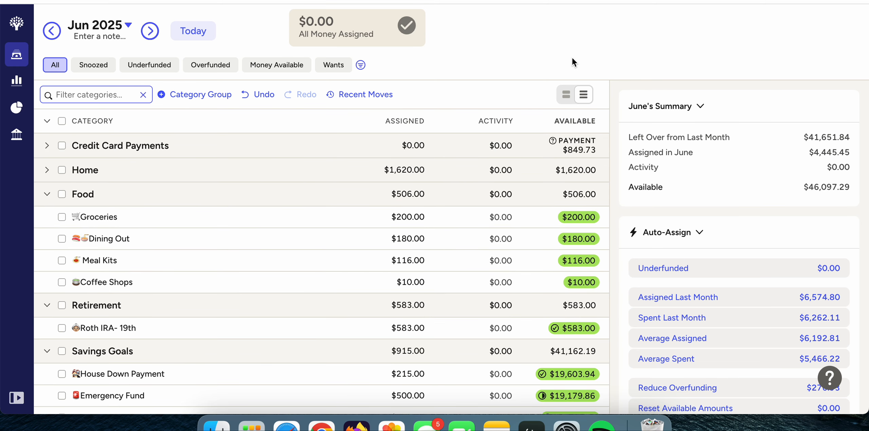